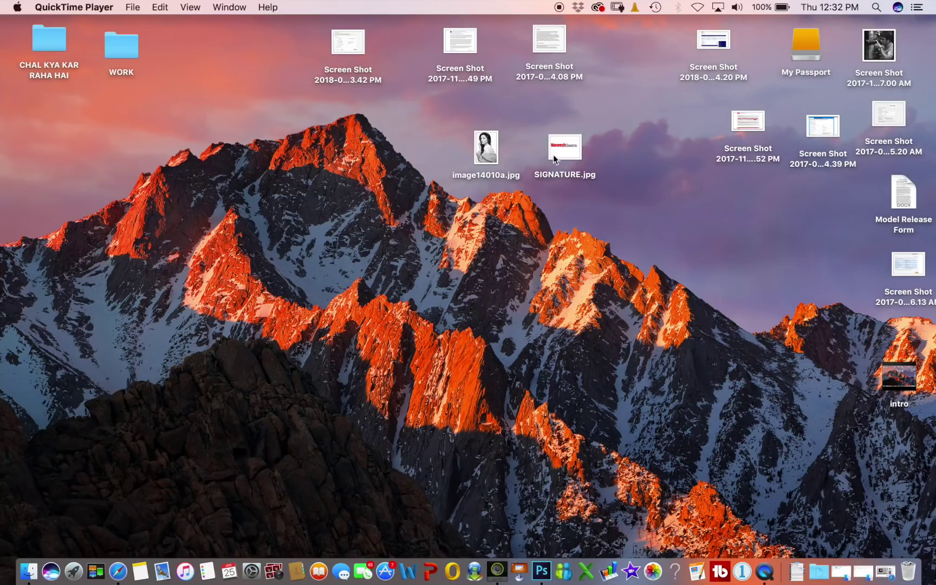
Step: Open SIGNATURE.jpg from Finder in Adobe Photoshop CC 2015 using Open With
right_click(568, 147)
mouse_move(605, 165)
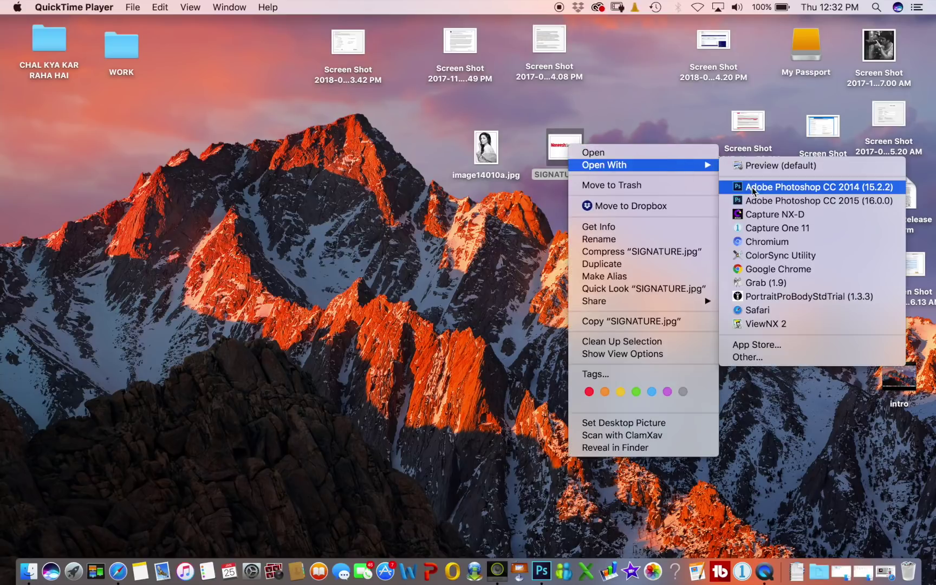
click(758, 200)
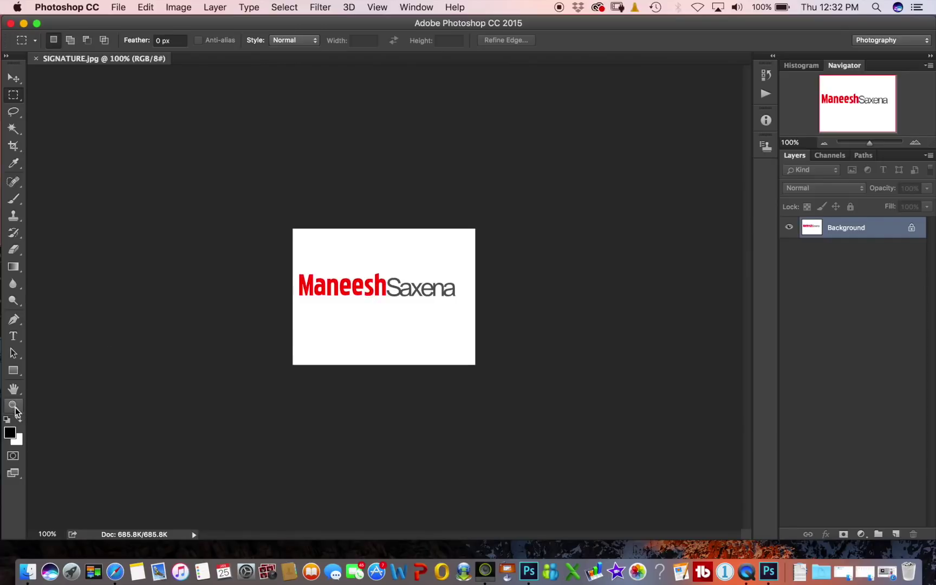
click(14, 405)
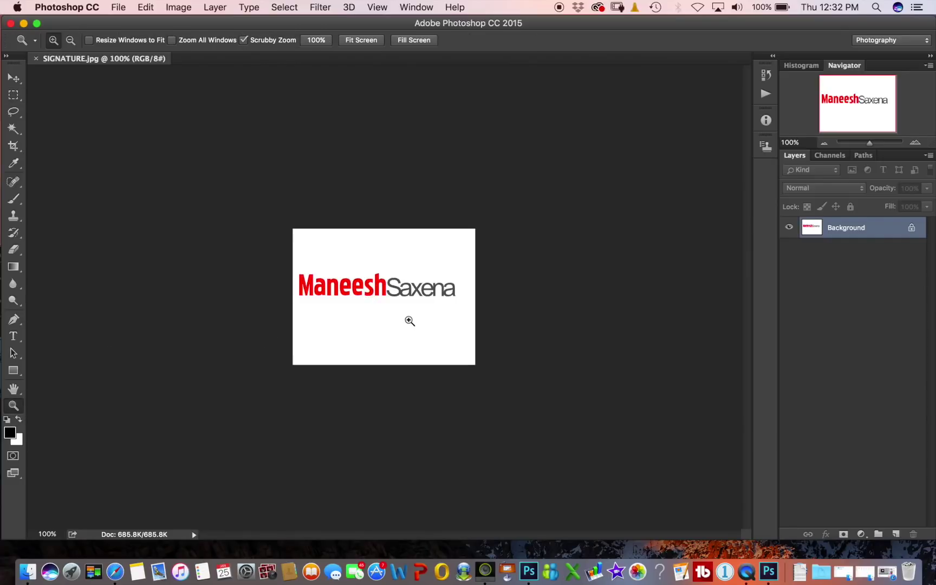
Step: Zoom the signature view in to 300%, then back out to about 275%
click(408, 318)
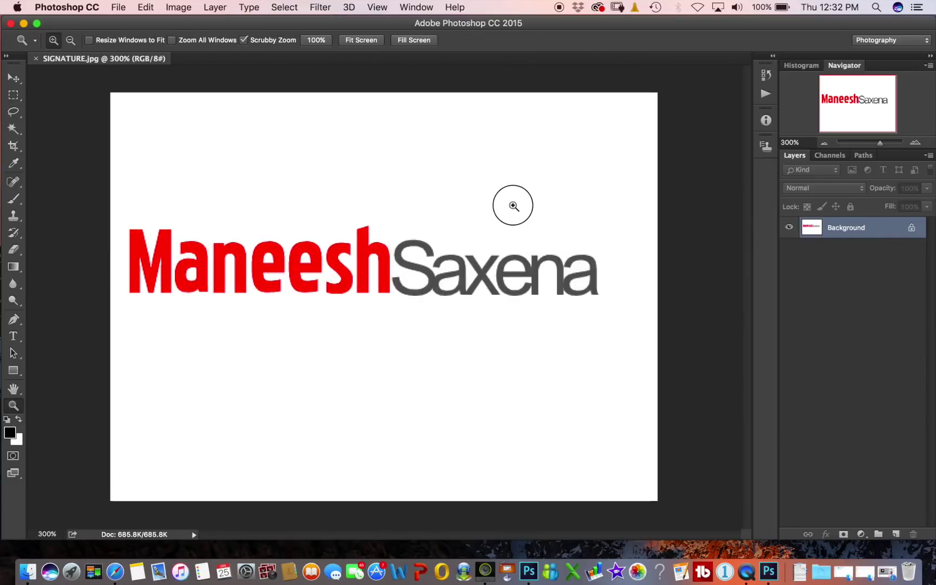
drag(521, 205, 508, 206)
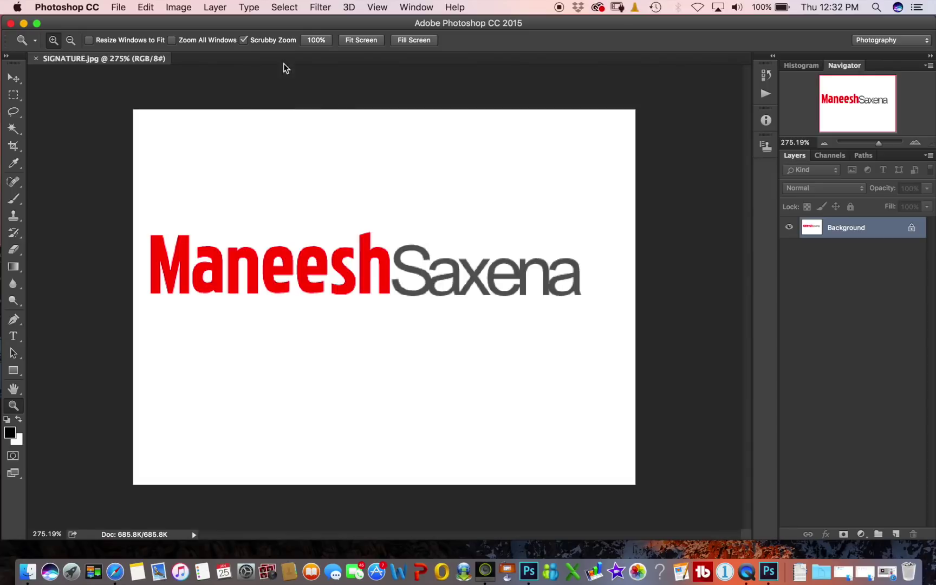
click(12, 130)
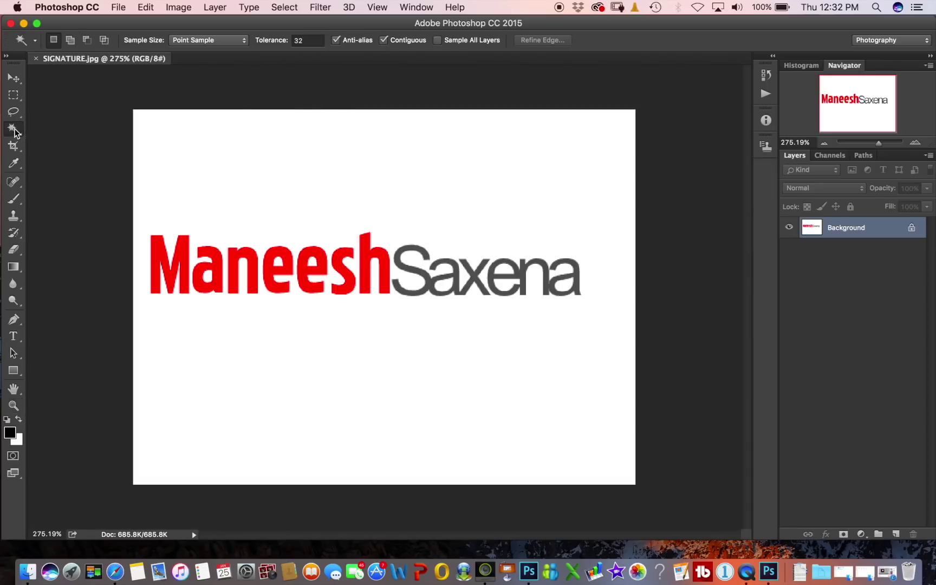
Step: Magic Wand the white background, then Select Inverse to keep only the lettering
click(187, 168)
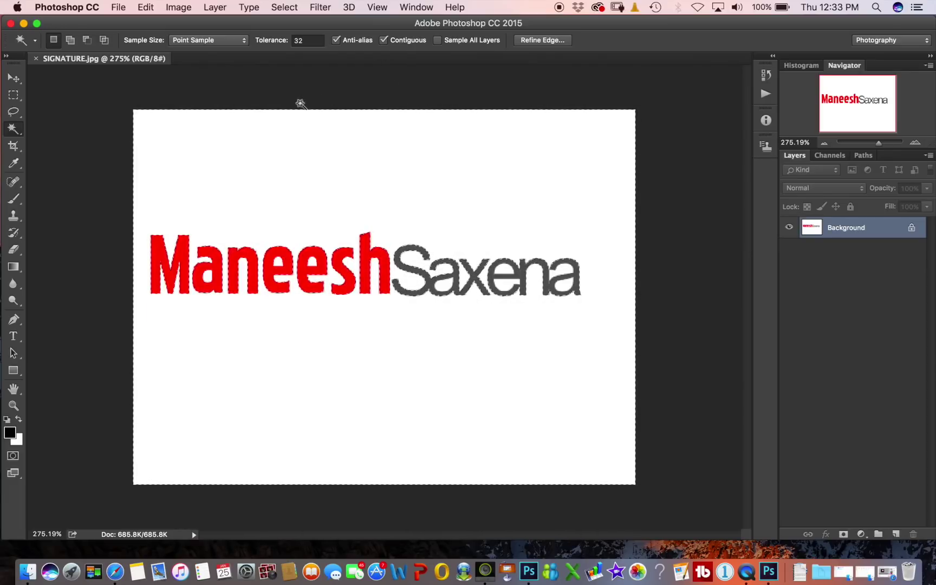
right_click(330, 182)
click(327, 181)
right_click(350, 181)
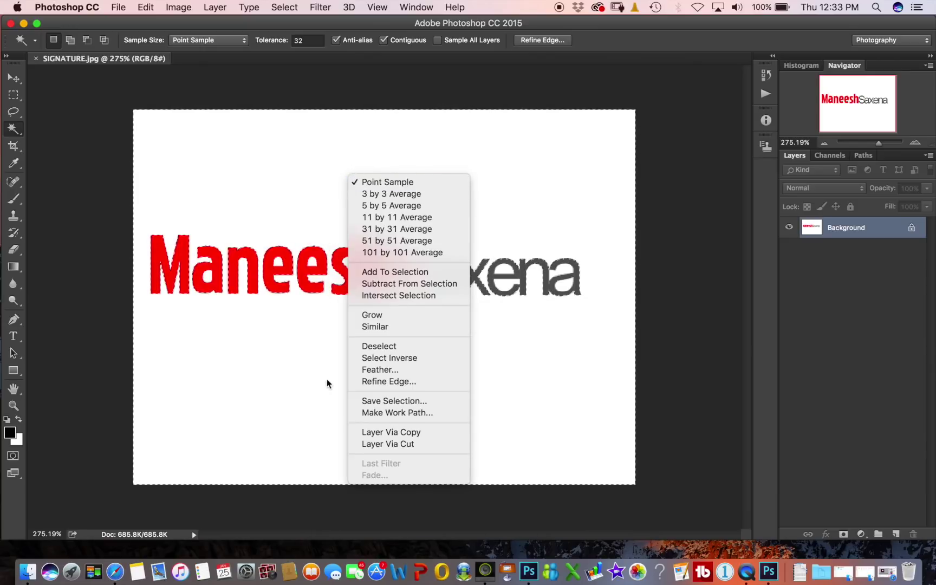
click(423, 362)
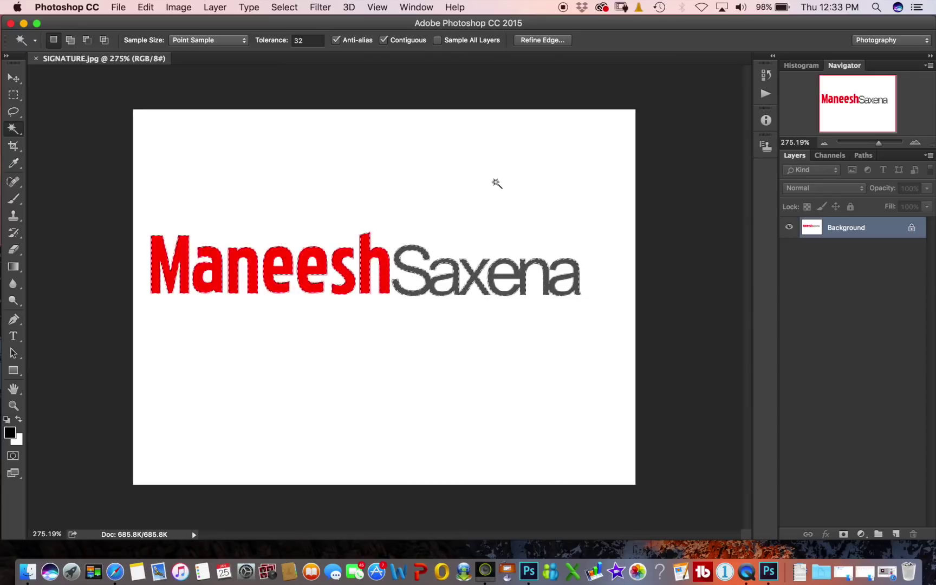
Step: Check in Image Size that the signature is 560 × 418 px at 300 ppi, changing nothing
click(176, 7)
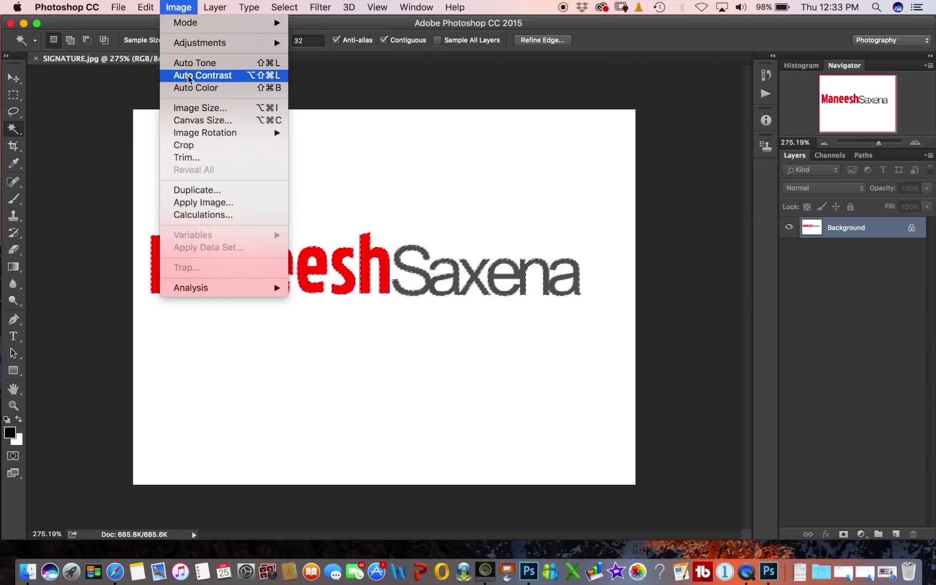
click(193, 108)
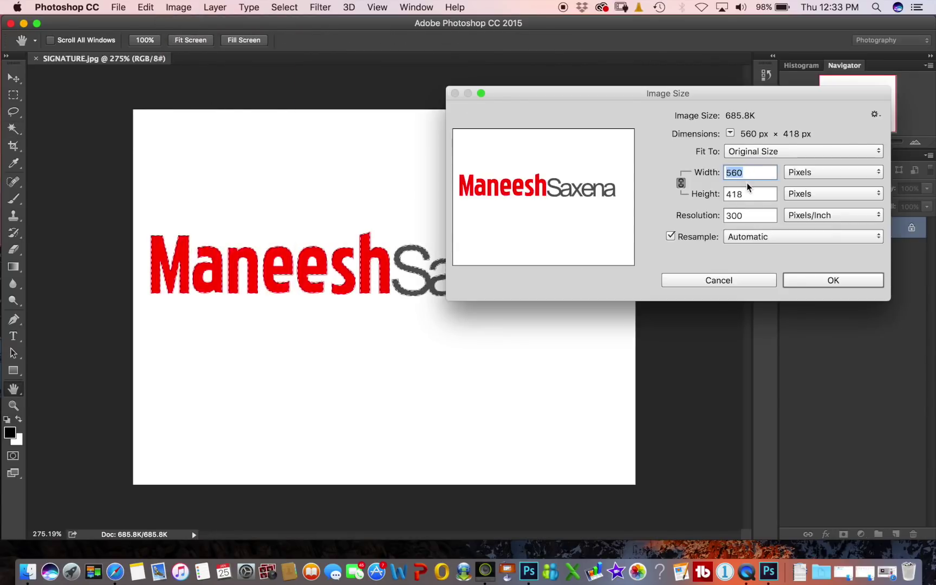
click(807, 281)
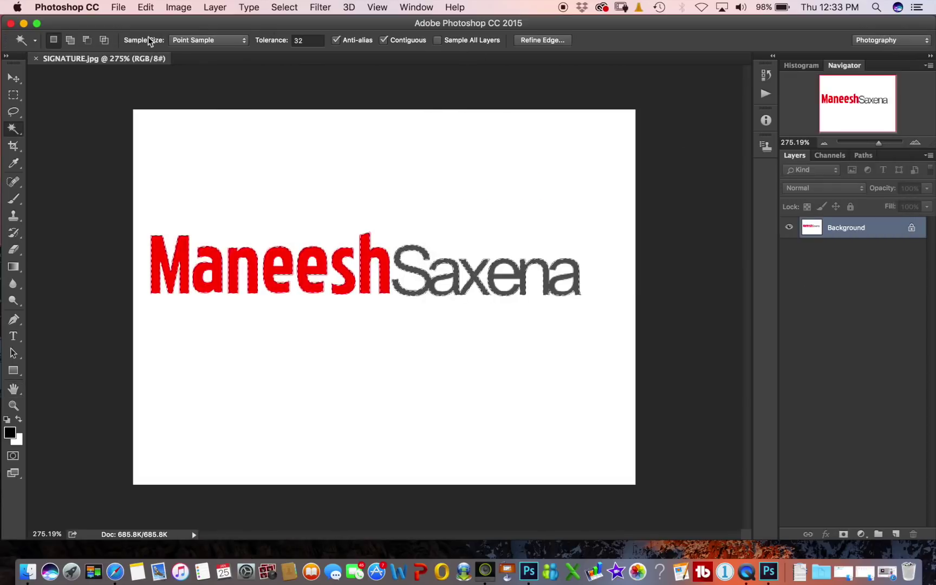
click(118, 7)
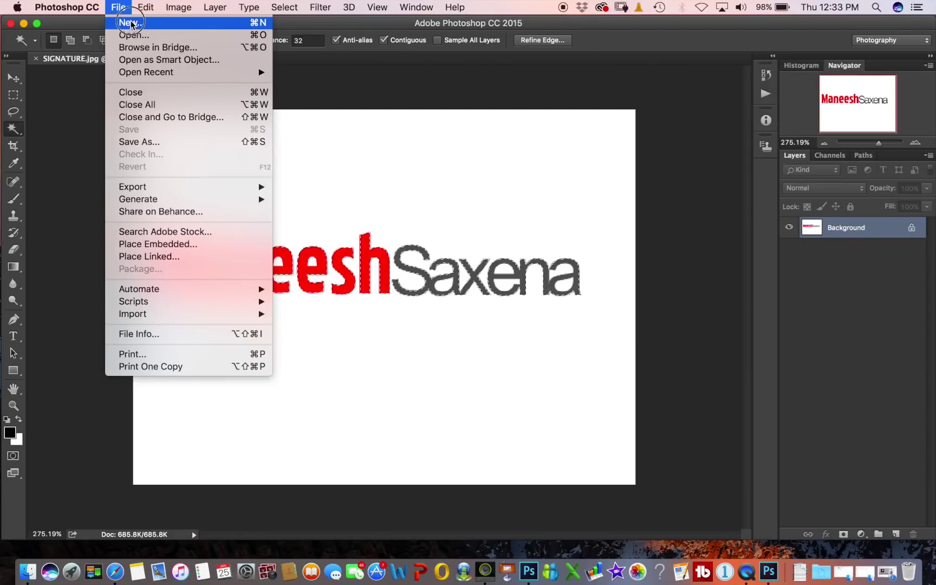
Step: Create a new 560 × 418 px document with a transparent background and Adobe RGB (1998) profile
click(132, 23)
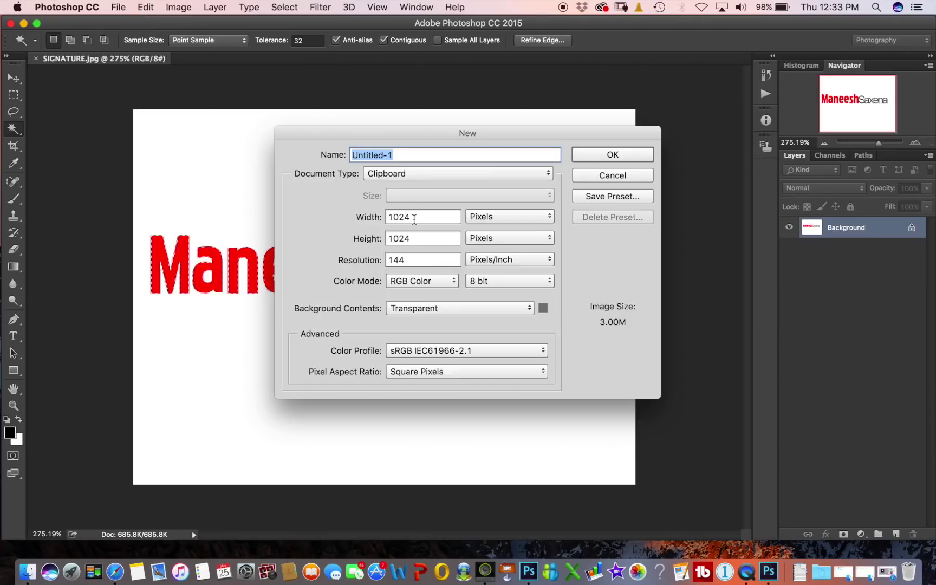
double_click(415, 216)
text(560)
key(Tab)
text(418)
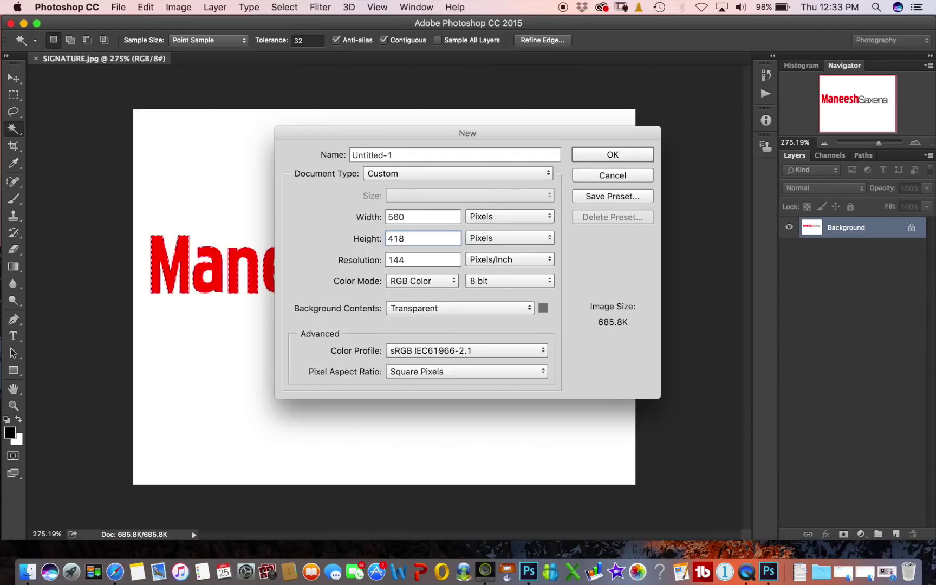
click(425, 309)
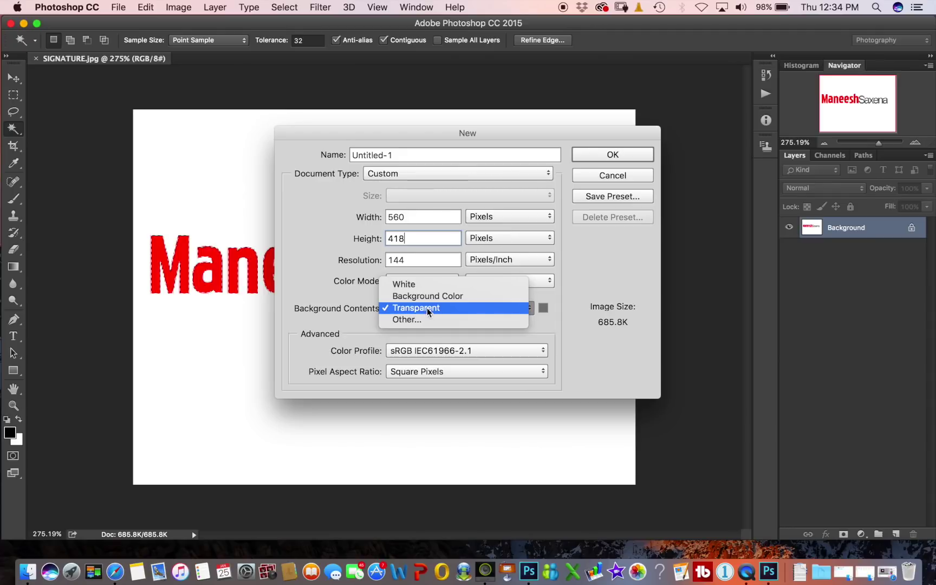
click(428, 310)
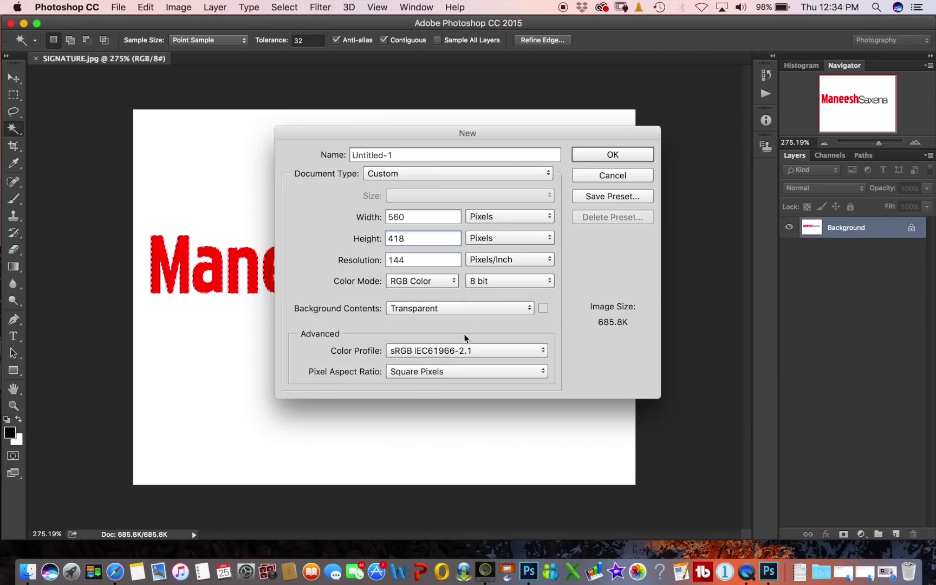
click(452, 351)
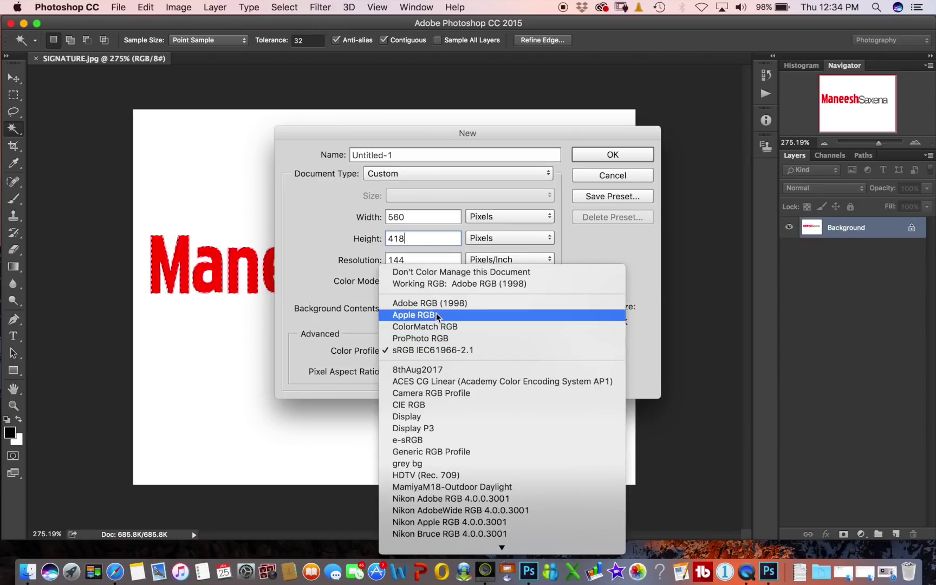
click(449, 303)
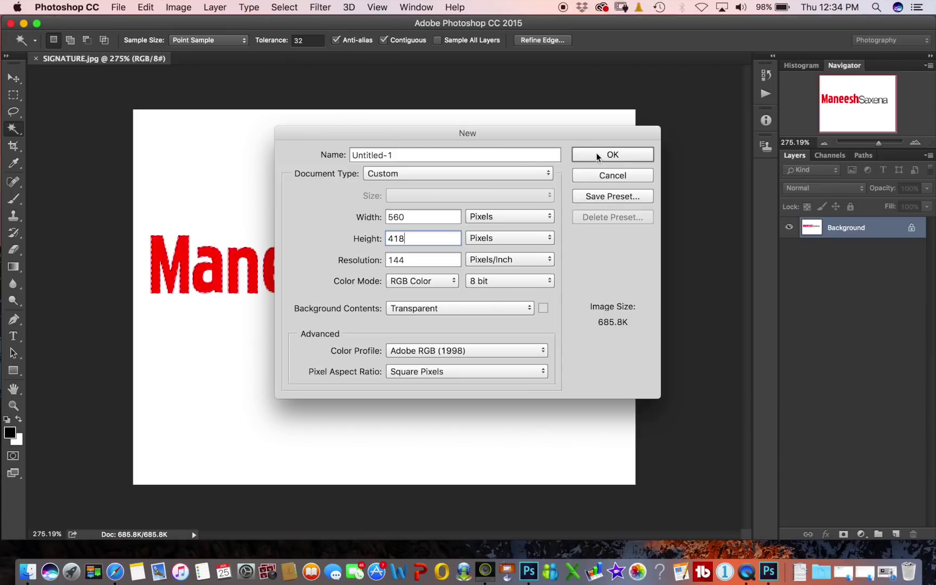
click(613, 156)
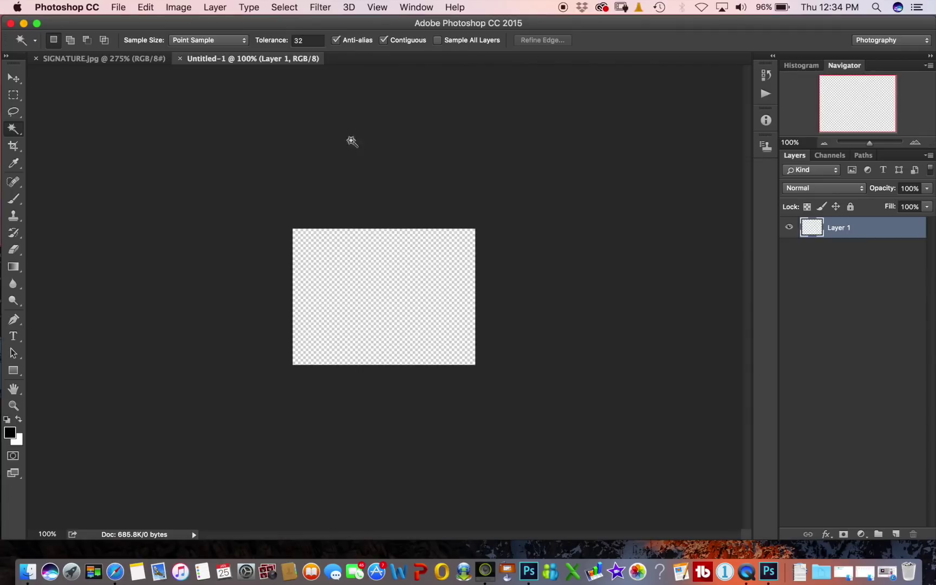
Step: Drag the selected lettering onto the transparent canvas as Layer 1 and centre it
click(103, 59)
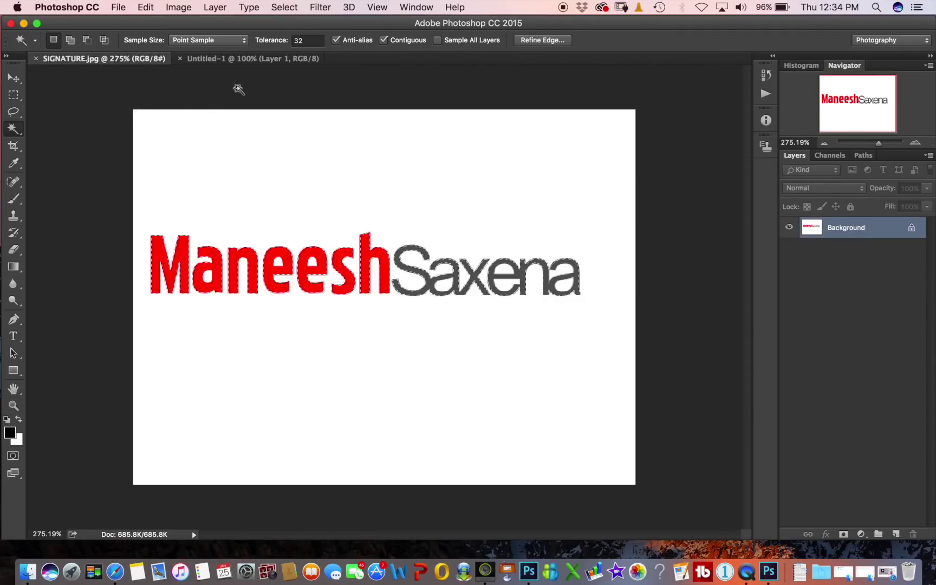
drag(150, 60, 523, 121)
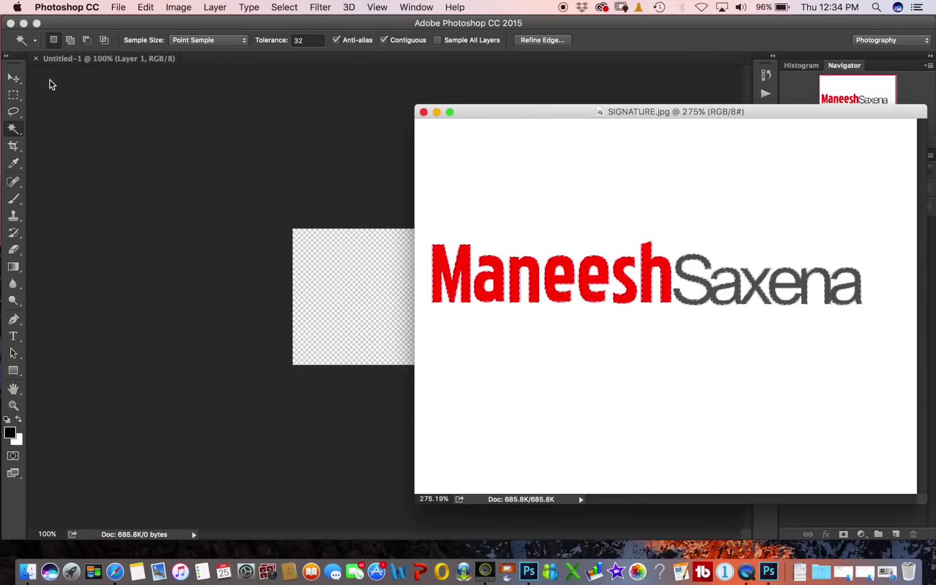
click(17, 80)
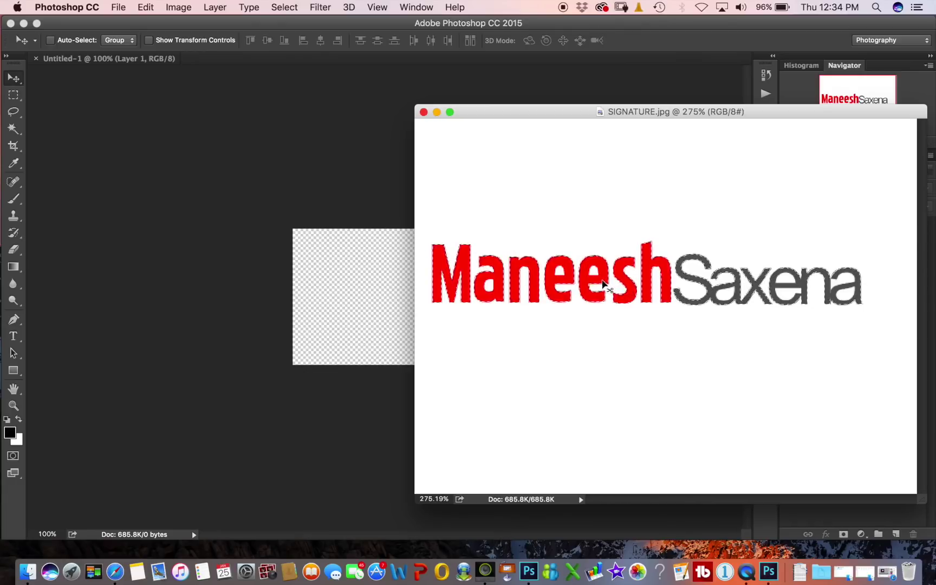
drag(619, 287, 369, 298)
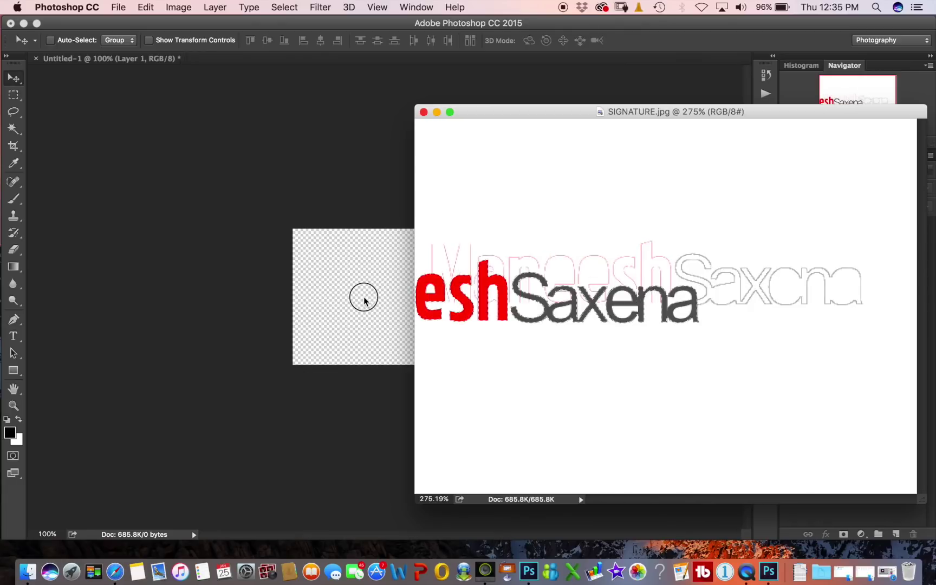
drag(369, 298, 363, 301)
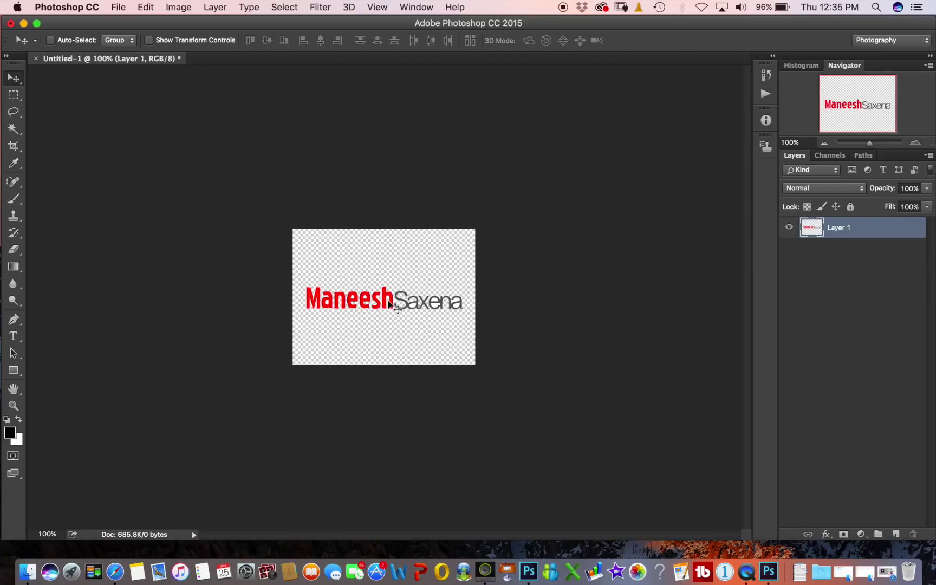
drag(408, 303, 407, 299)
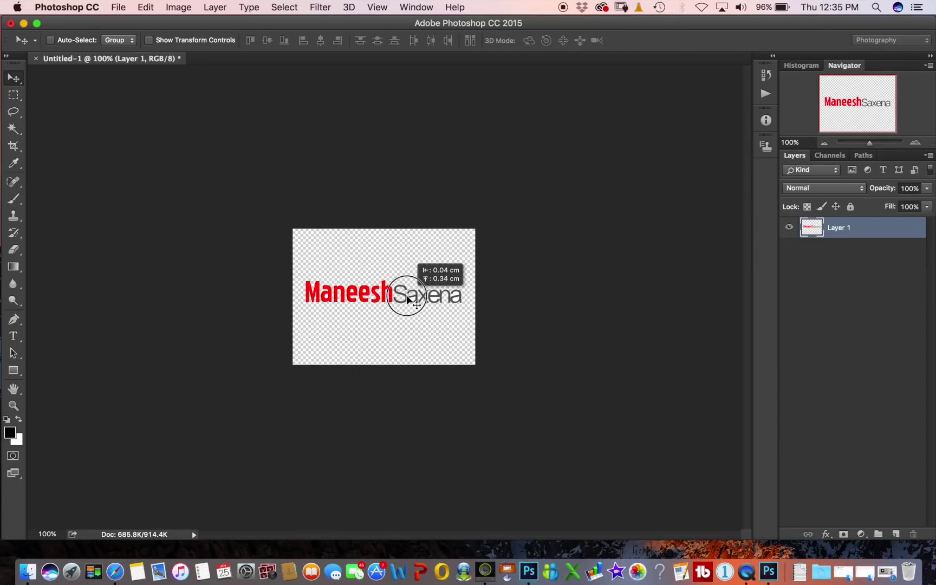
drag(407, 299, 415, 278)
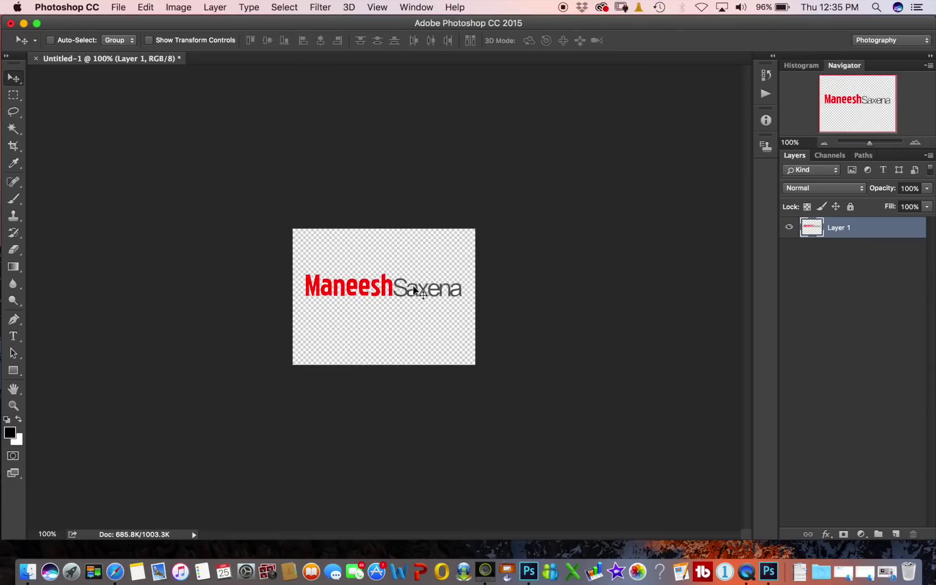
click(416, 280)
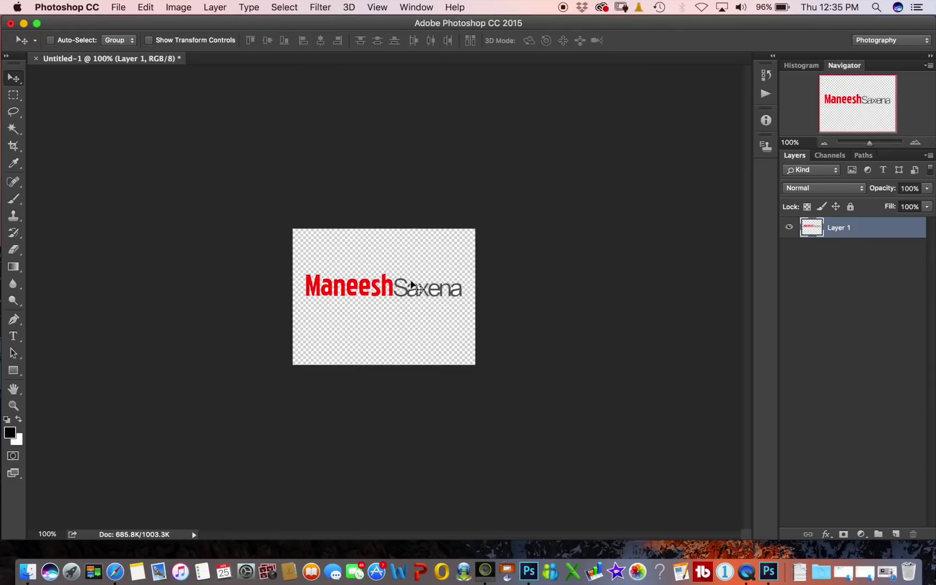
click(14, 405)
Step: Zoom in and delete the white inside the red a, both red e's and the grey e
click(392, 306)
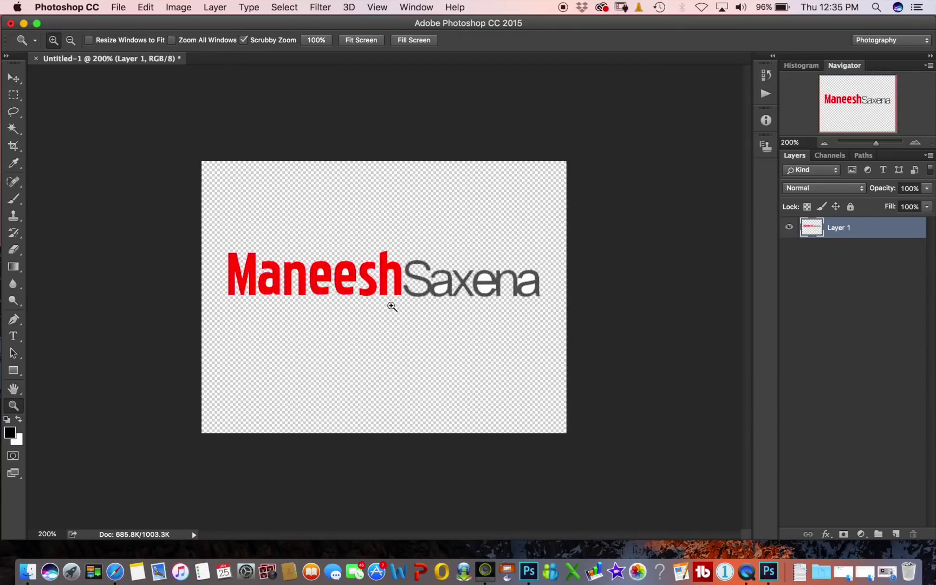
click(395, 307)
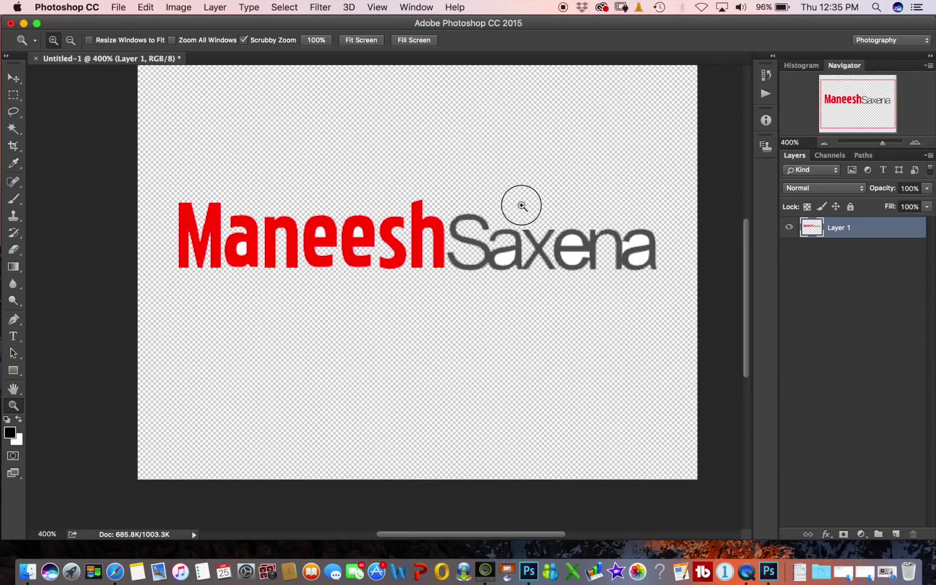
drag(522, 204, 512, 232)
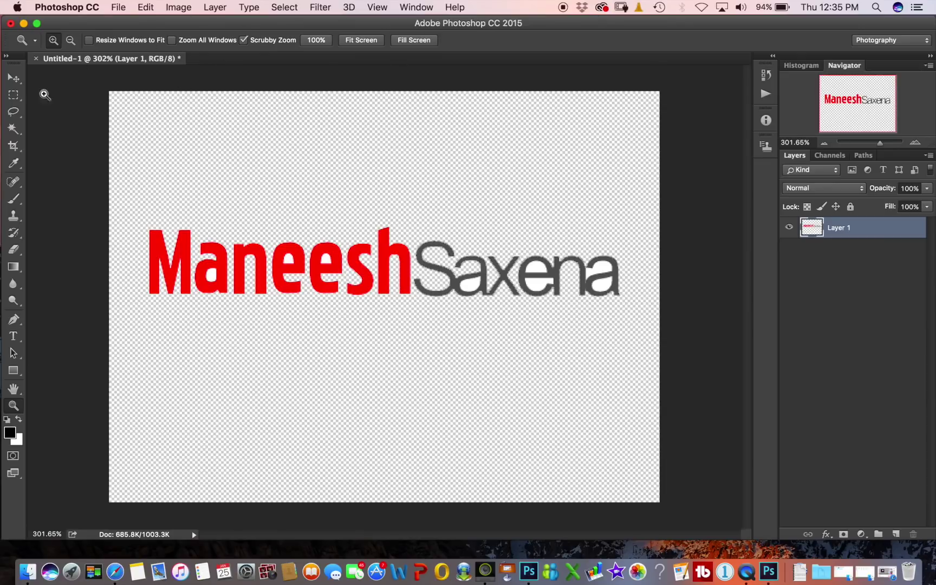
click(13, 128)
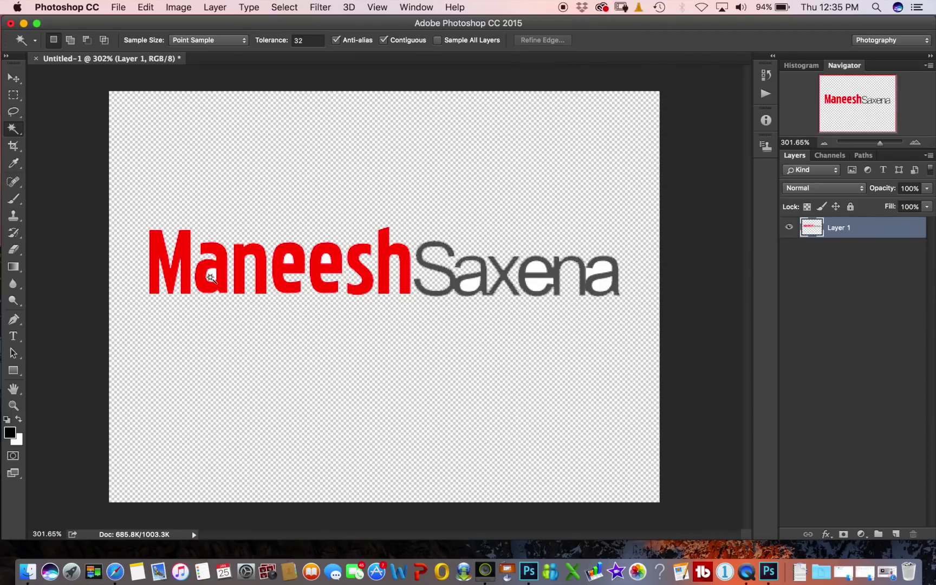
click(210, 278)
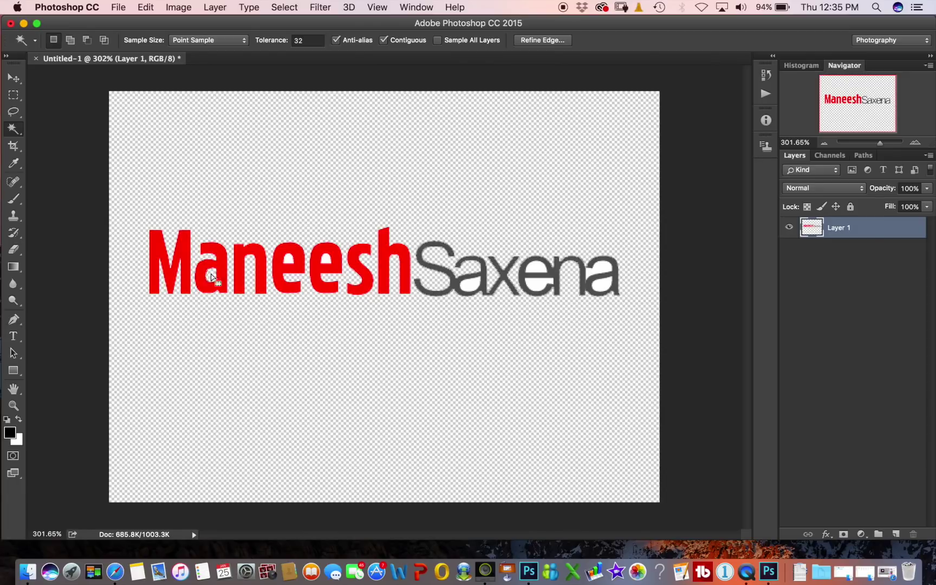
click(289, 259)
click(323, 262)
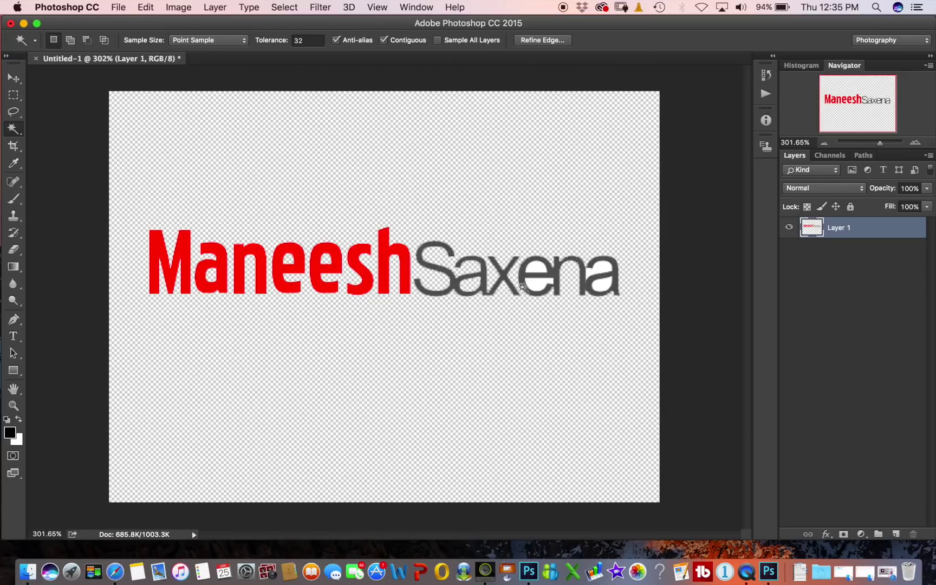
click(536, 269)
key(Delete)
Step: Delete the leftover white inside the grey e and grey a, then begin Save As
click(538, 283)
key(Delete)
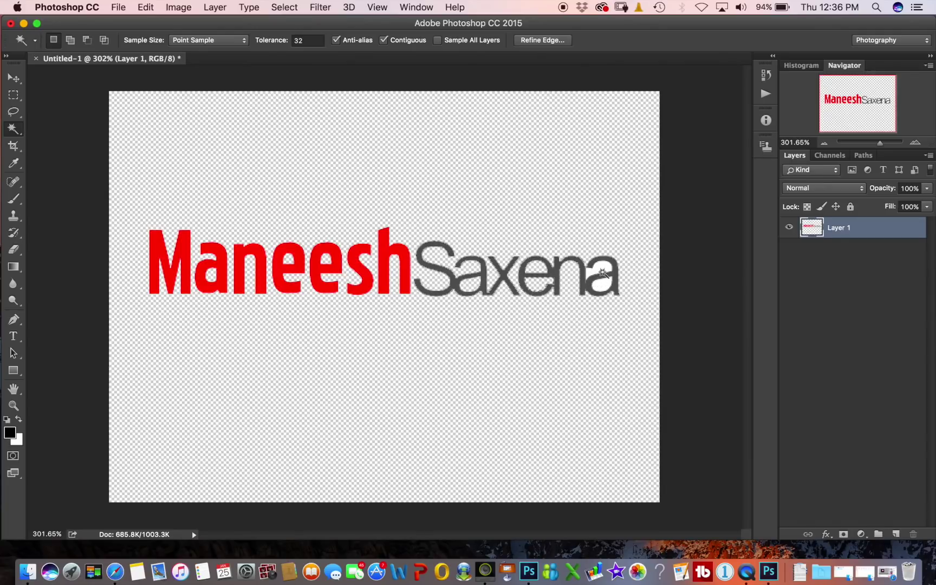
click(604, 271)
key(Delete)
click(602, 289)
key(Delete)
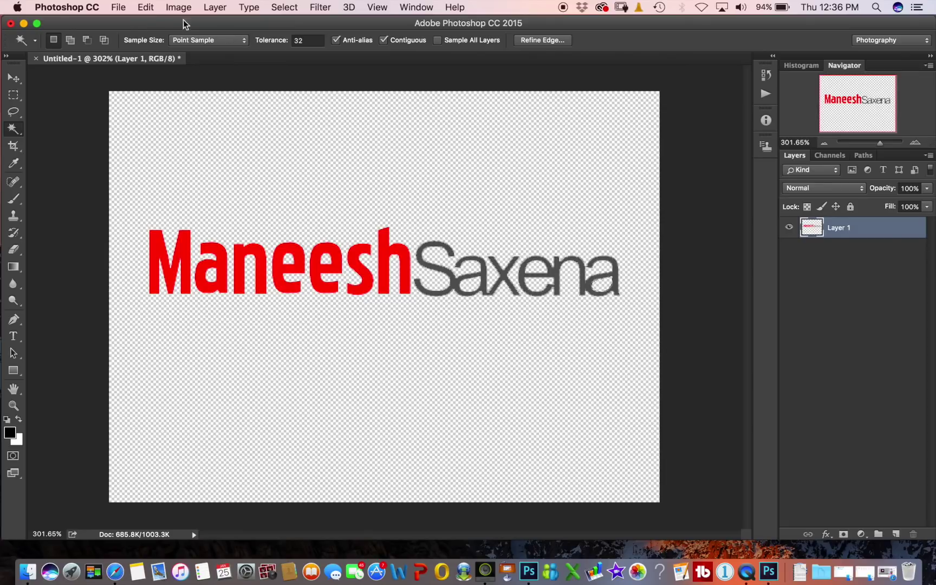
click(117, 7)
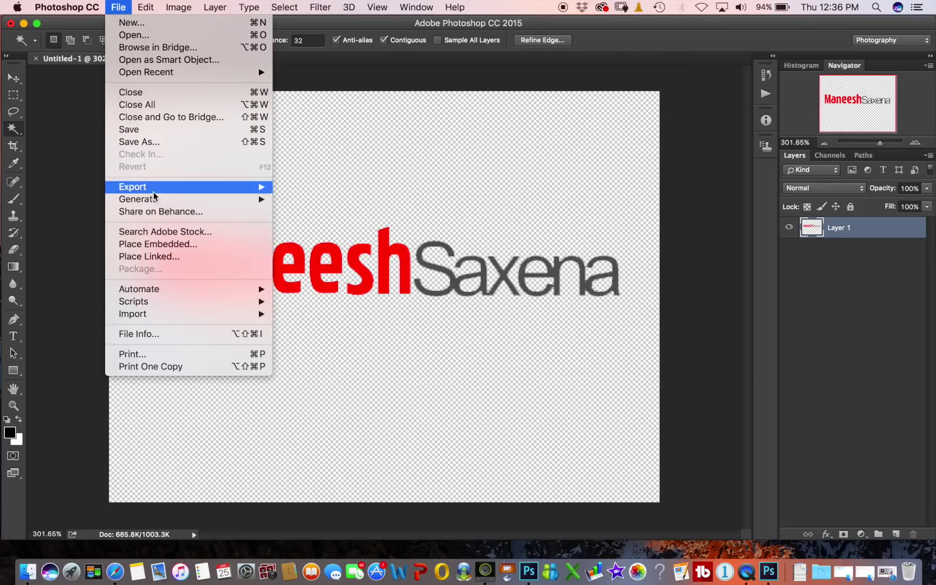
click(166, 141)
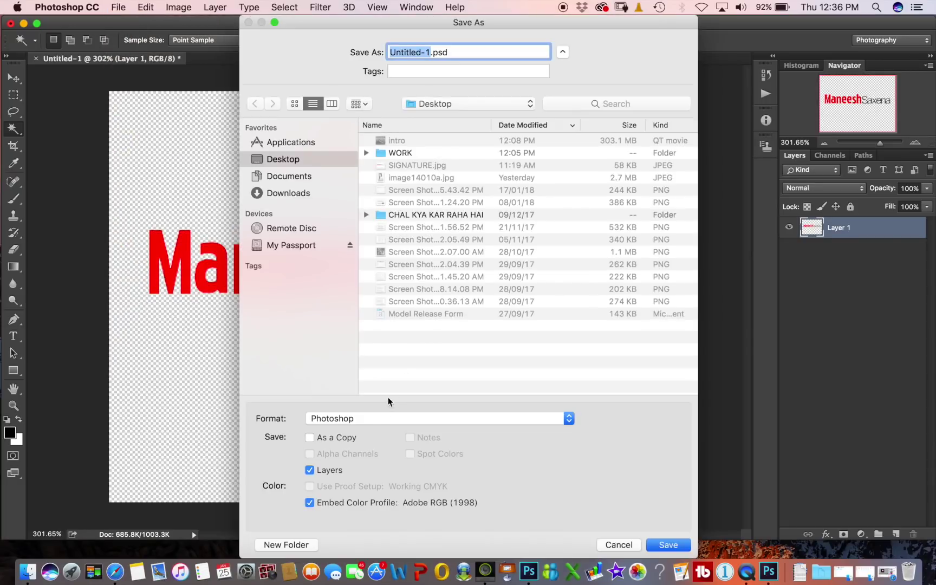
Step: Save the document as Untitled-1.png in PNG format with default PNG options
click(370, 420)
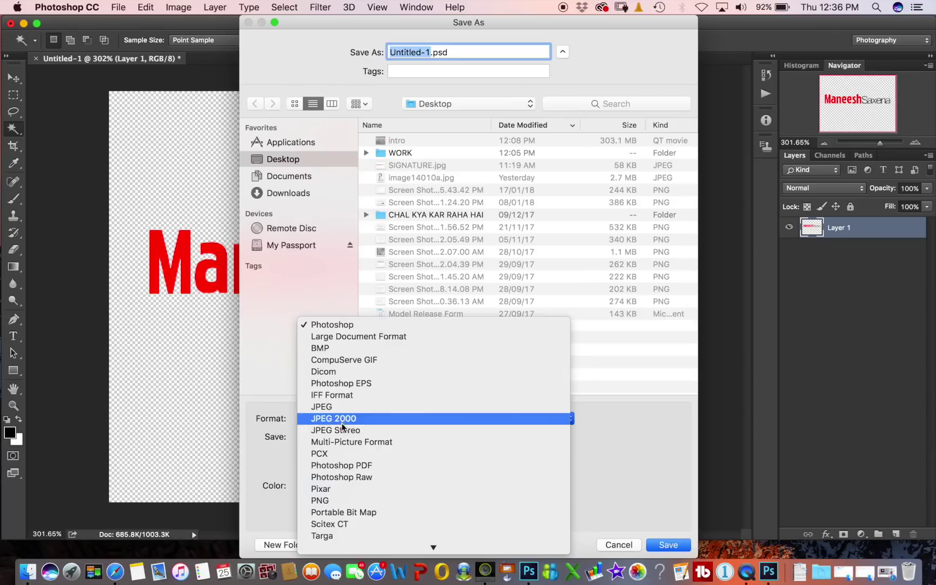
click(340, 501)
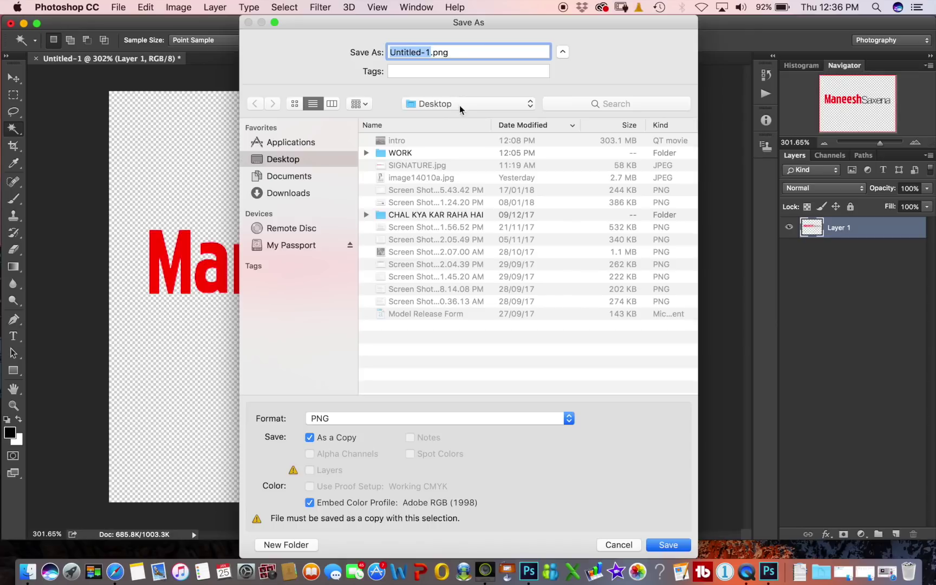
click(670, 546)
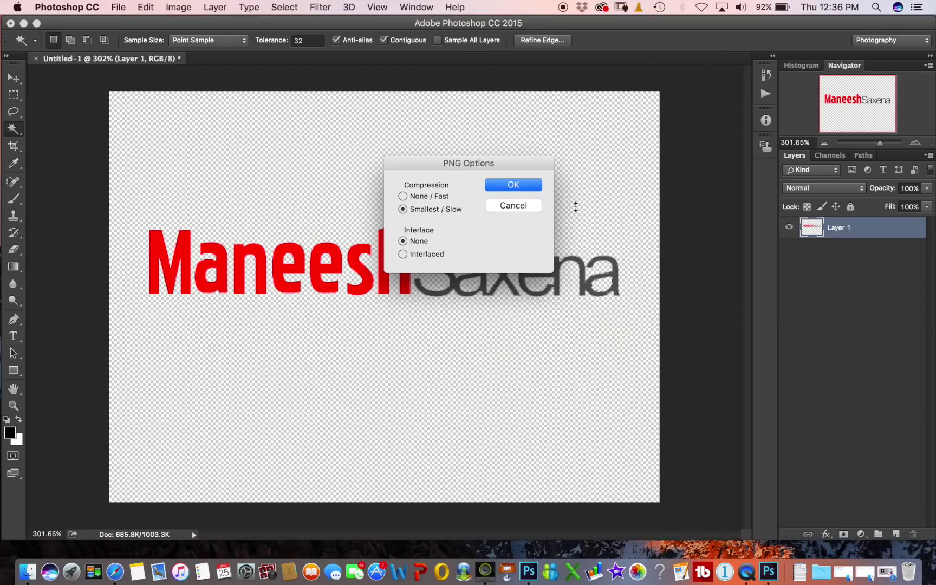
click(533, 186)
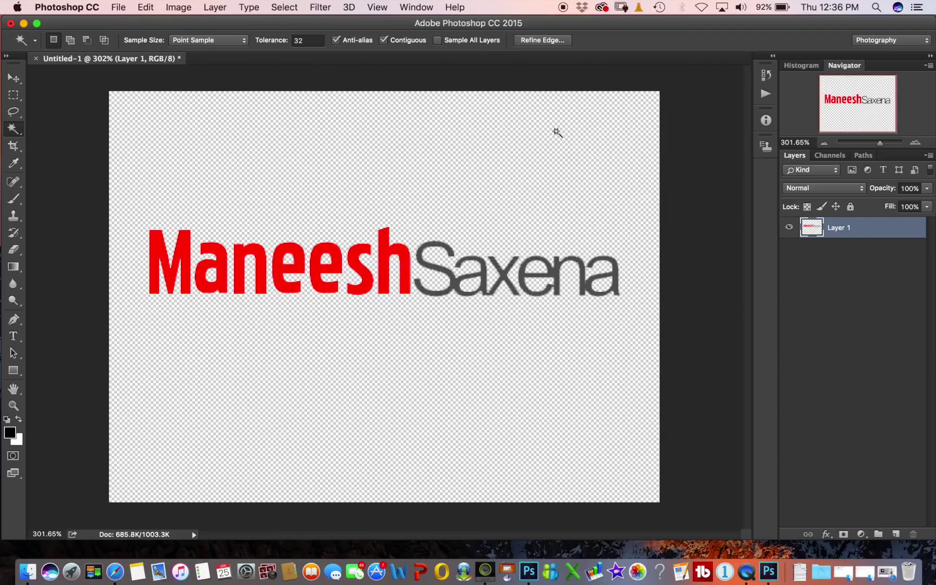
Step: Quit Photoshop CC 2015 without saving the working document
click(64, 6)
click(81, 157)
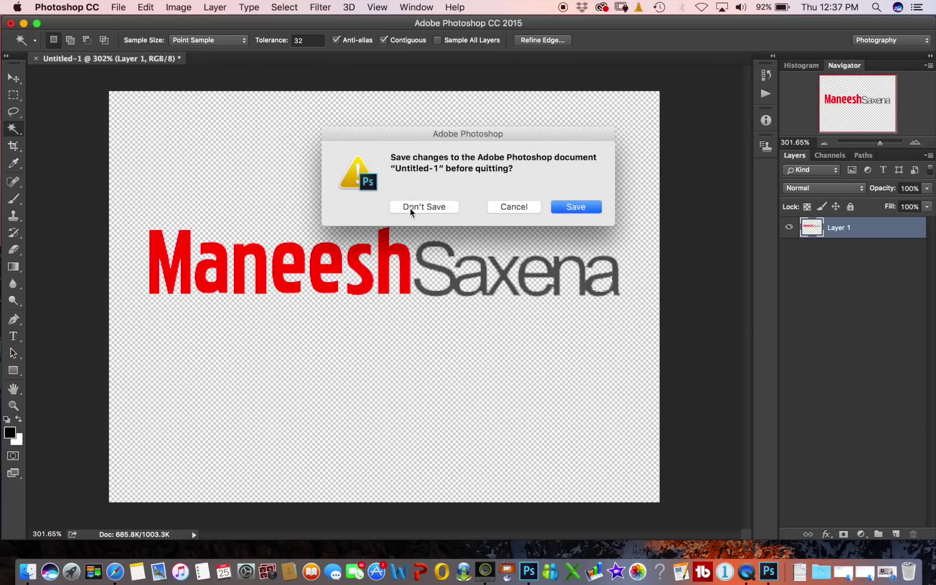
click(410, 208)
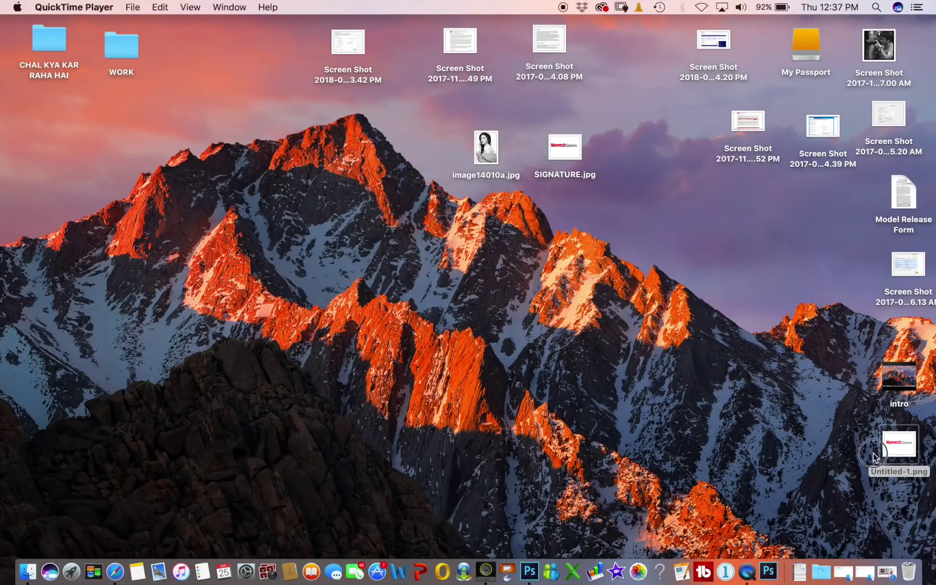
Step: Move Untitled-1.png beside SIGNATURE.jpg on the Desktop and open it in Photoshop CC 2015
mouse_move(896, 457)
mouse_down()
mouse_move(818, 428)
mouse_move(661, 209)
mouse_up()
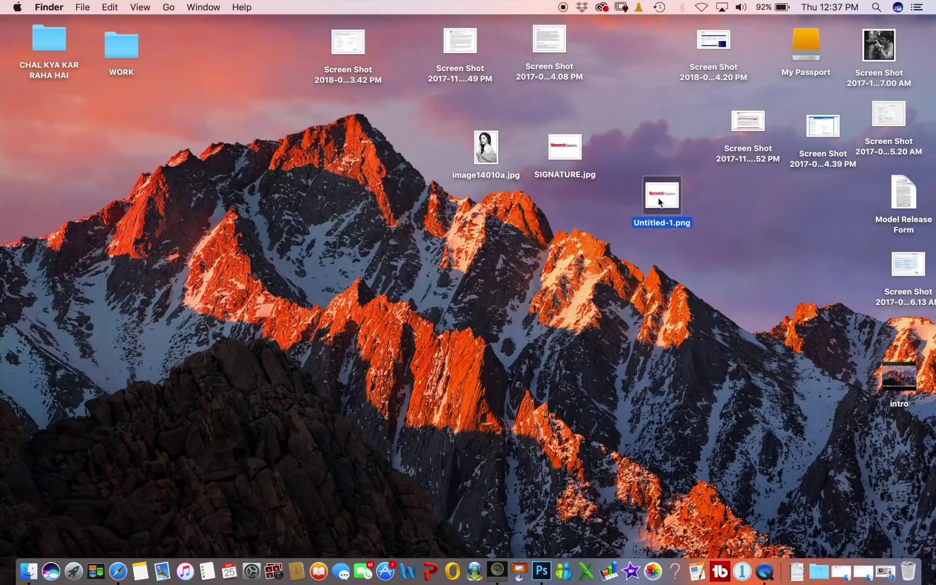
click(567, 154)
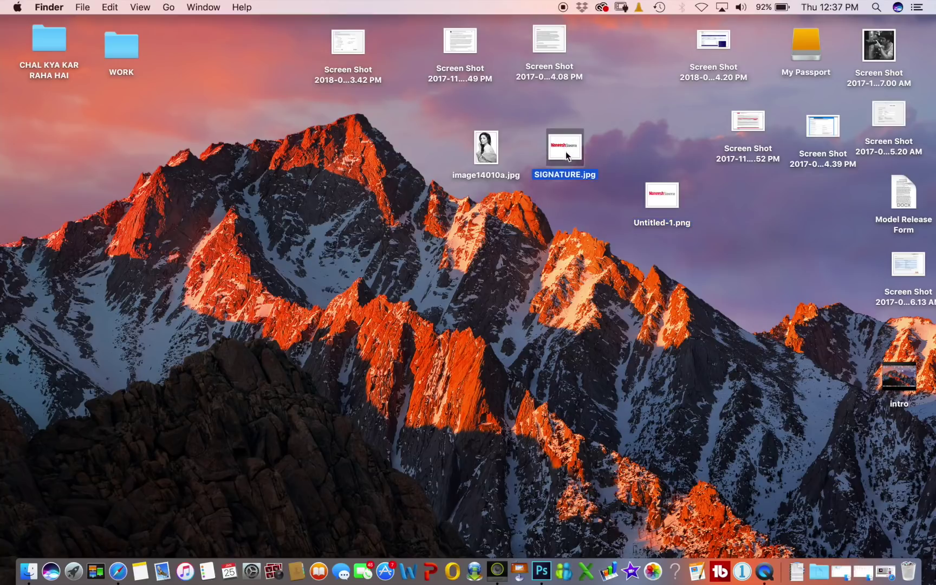
click(661, 198)
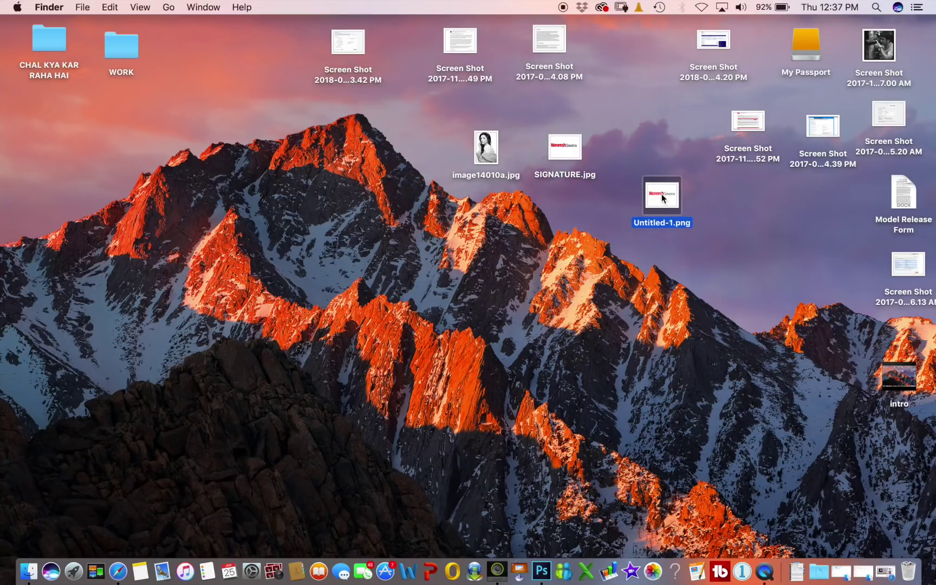
right_click(661, 194)
mouse_move(735, 213)
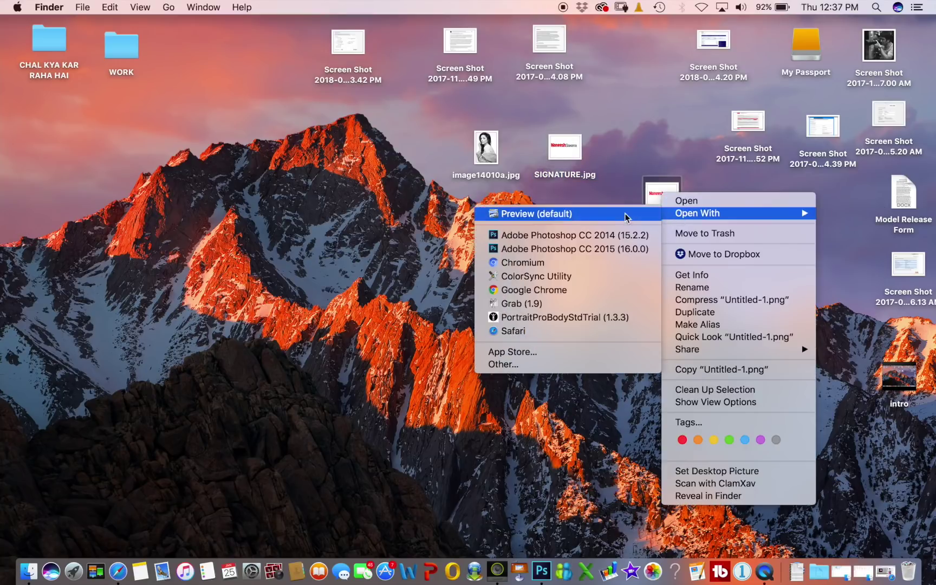
click(600, 249)
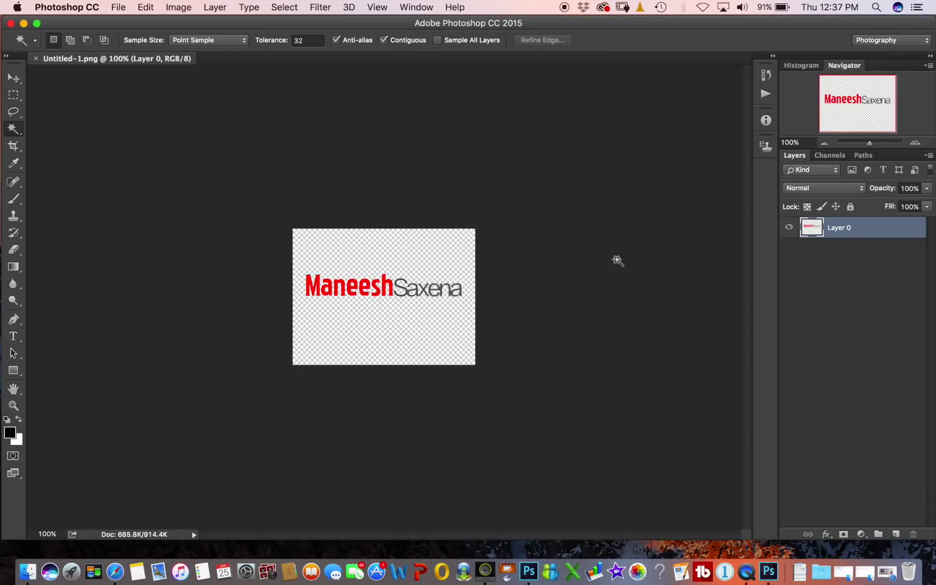
Step: Zoom in on the reopened signature, then minimise Photoshop to reveal the Desktop images
click(14, 407)
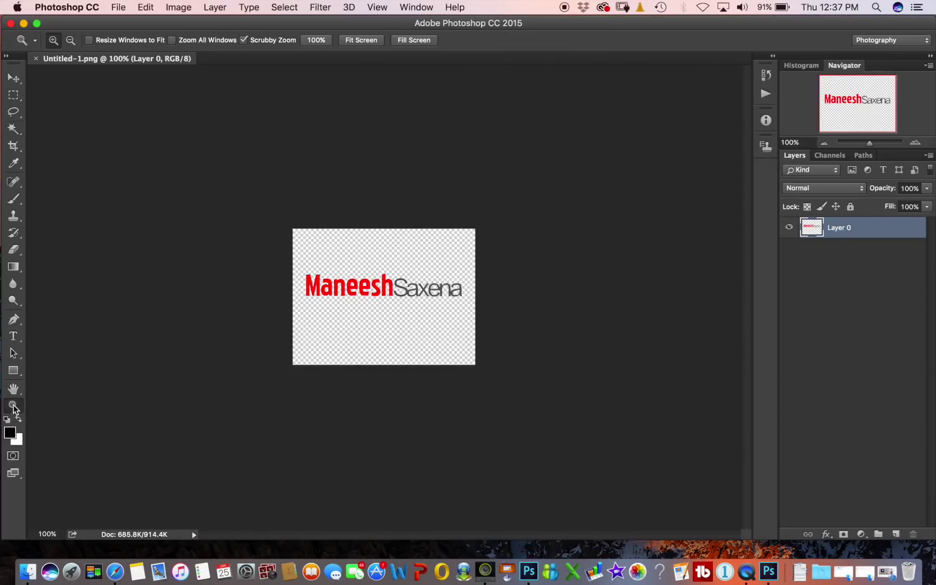
click(385, 296)
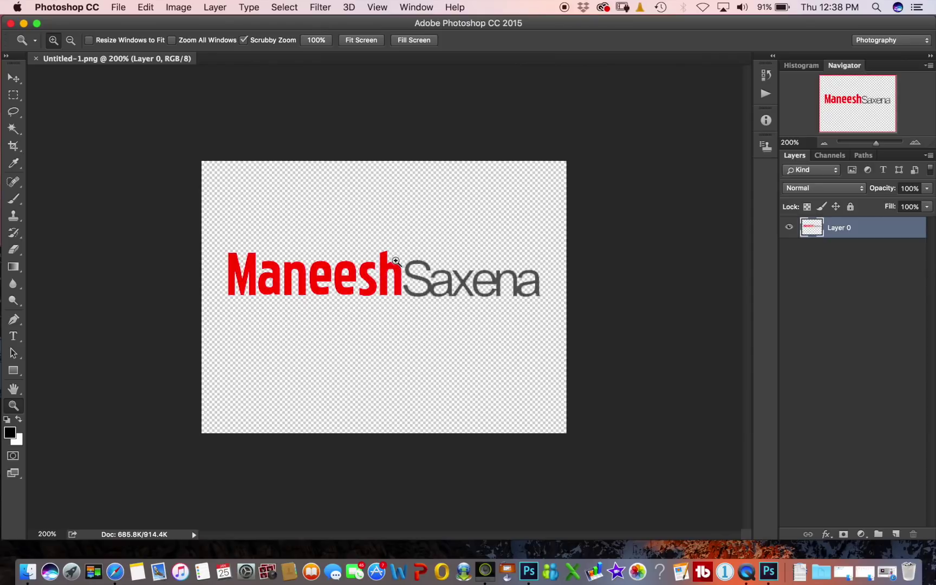
click(195, 25)
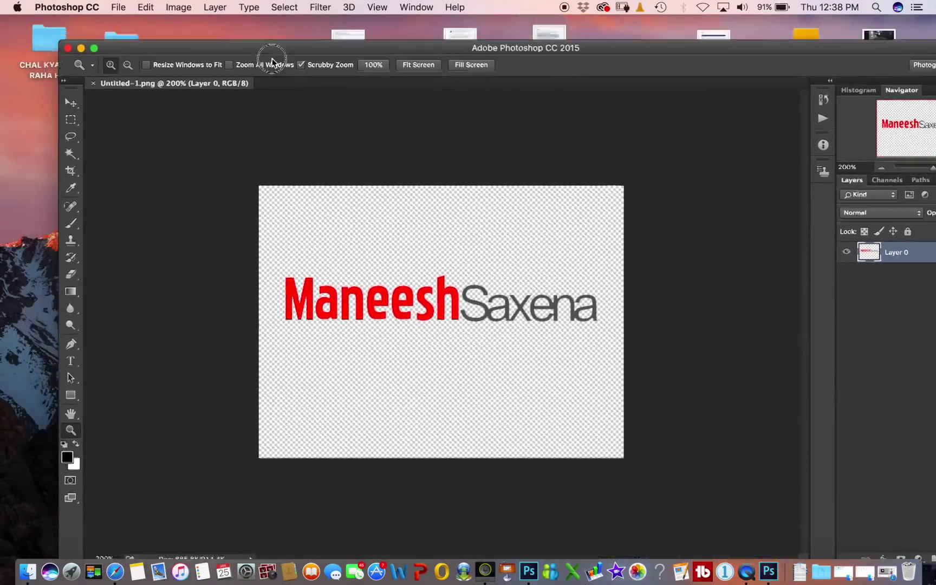
drag(195, 25, 283, 61)
double_click(283, 61)
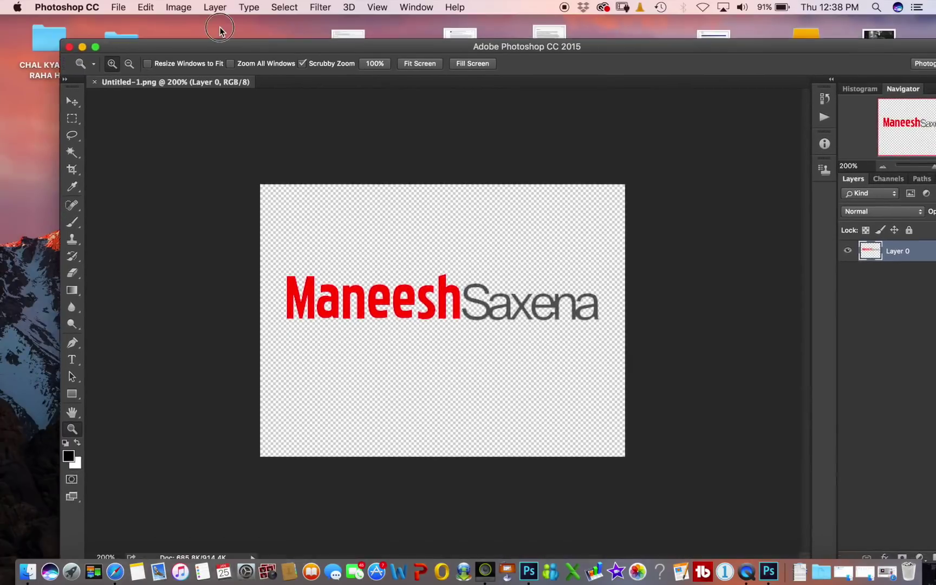
click(22, 23)
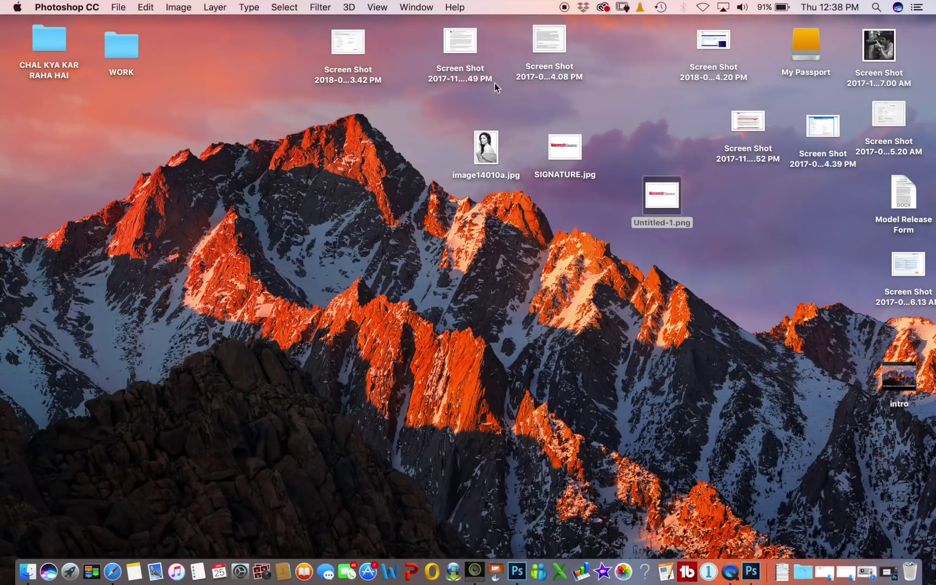
Step: Open the portrait image14010a.jpg from the desktop in Adobe Photoshop CC 2015 via Open With
click(484, 153)
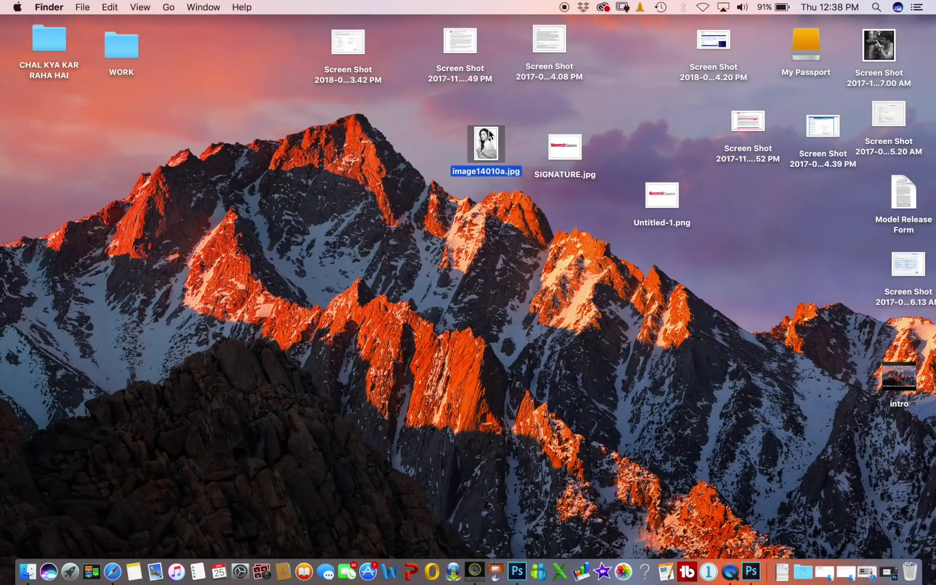
right_click(482, 146)
mouse_move(526, 164)
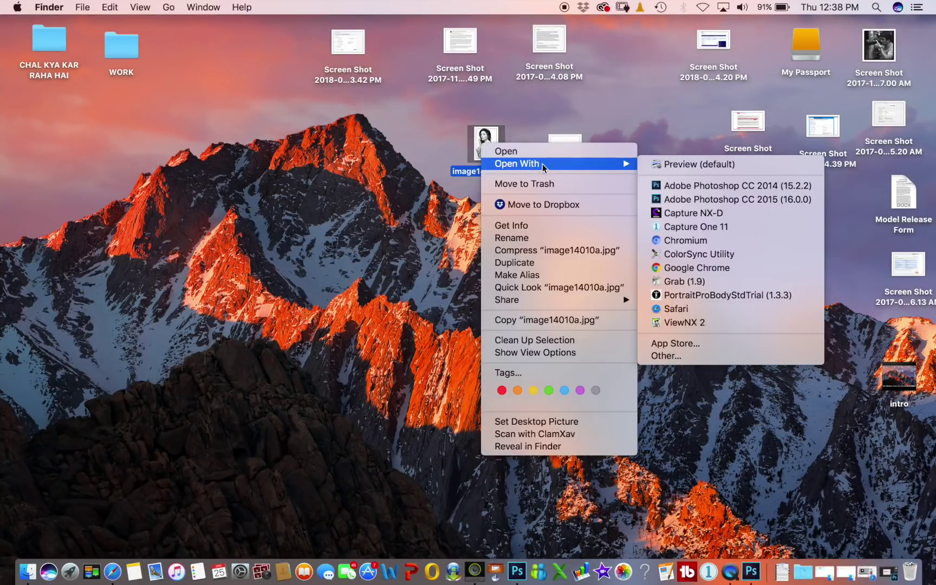
click(681, 200)
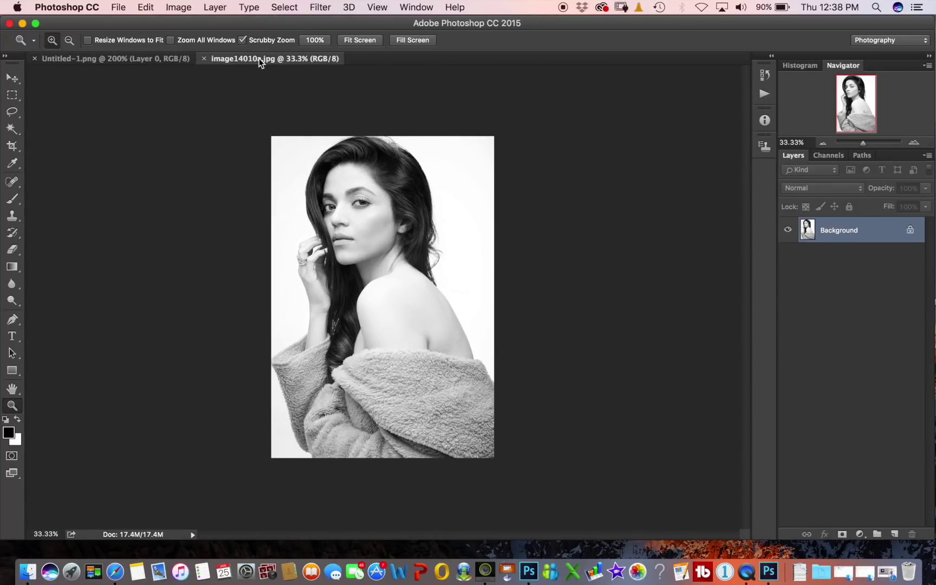
Step: Resize the Untitled-1.png signature to 300 px wide (300 × 224 px) in Image Size
click(119, 59)
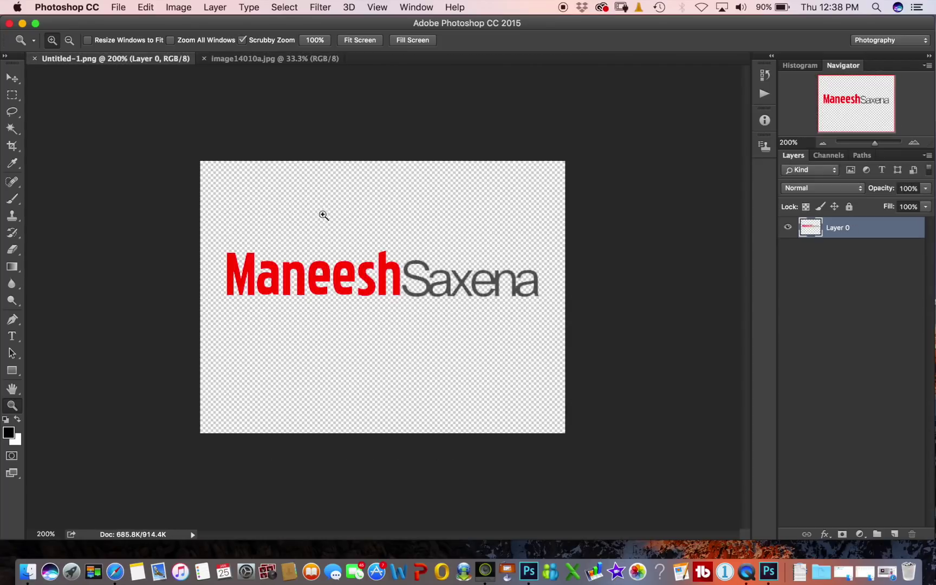
click(178, 7)
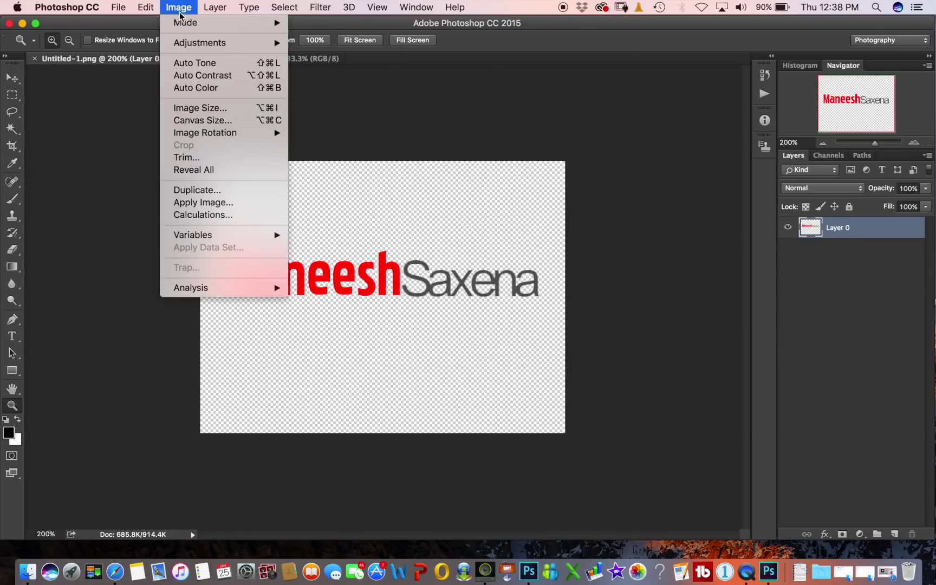
click(205, 111)
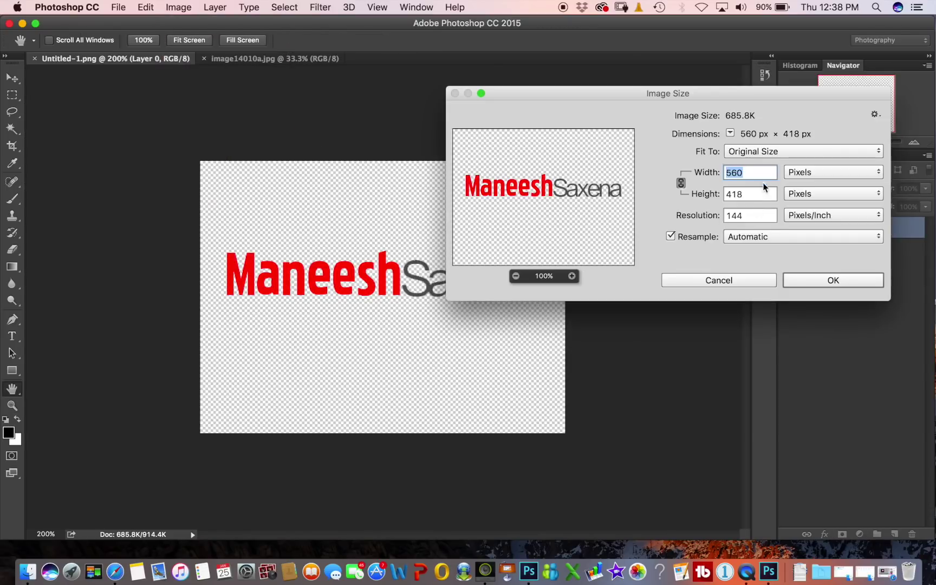
double_click(761, 173)
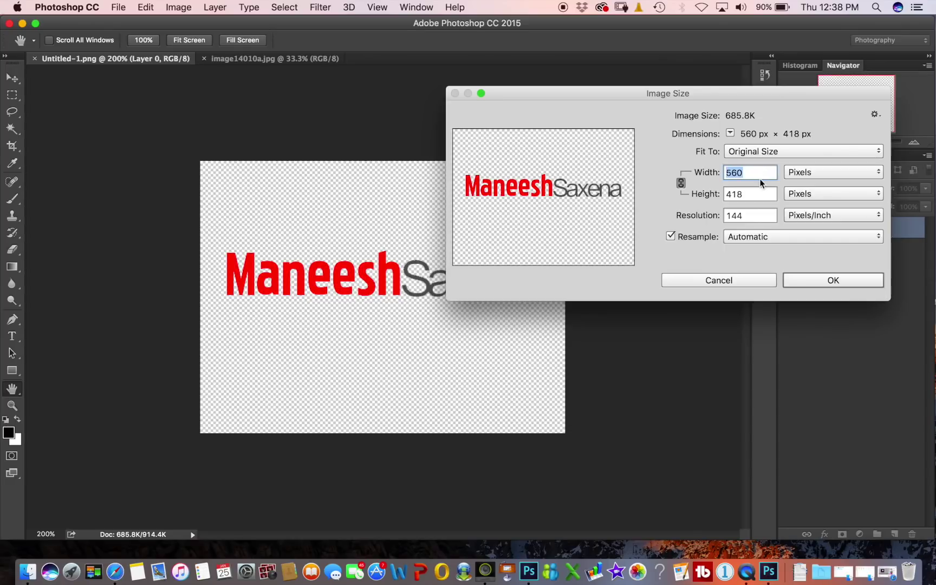
text(300)
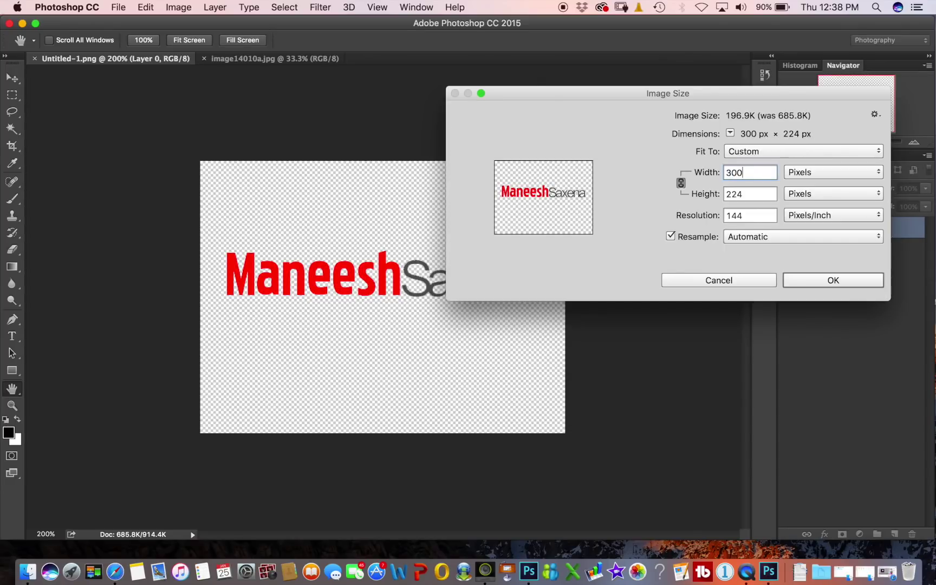
key(Return)
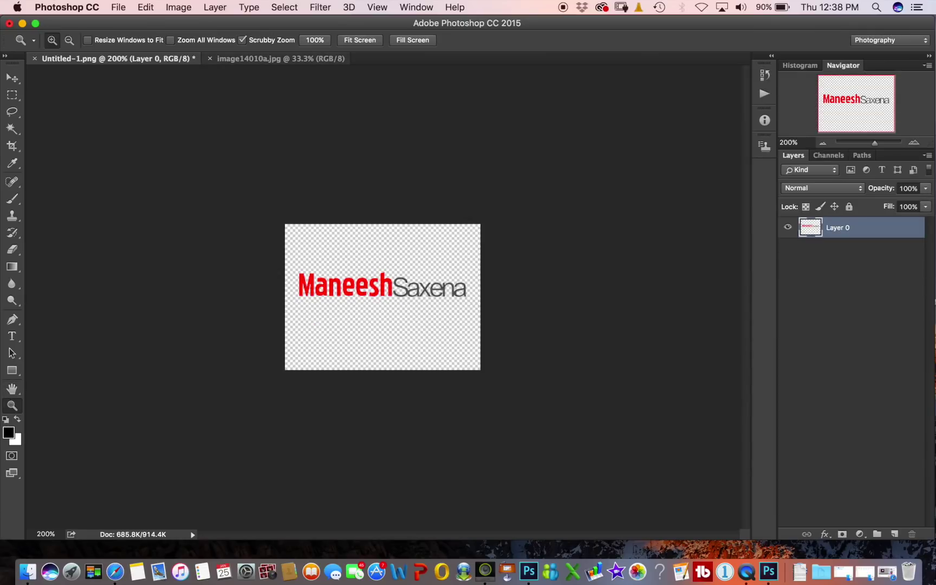
Step: Float the Untitled-1 signature window over the portrait and select the entire signature image
drag(76, 59, 305, 97)
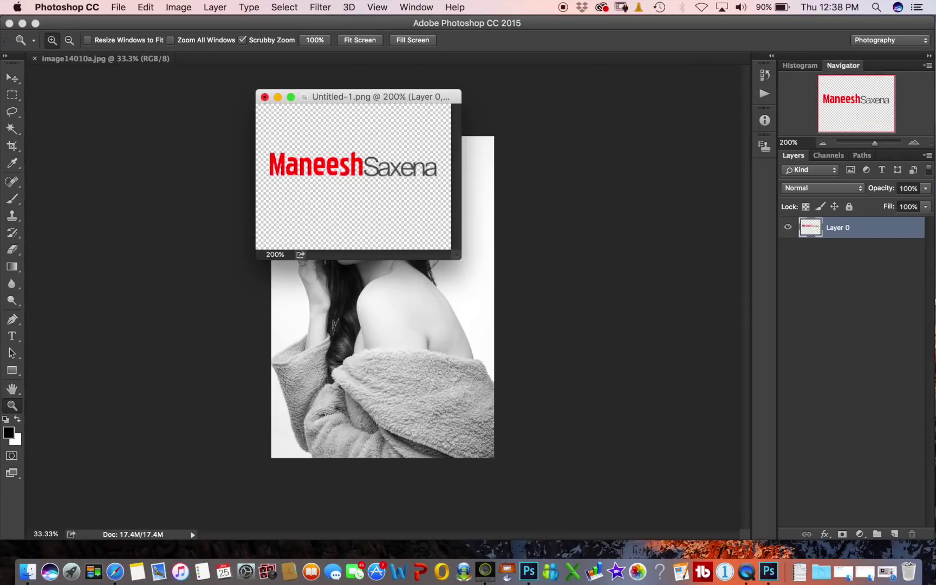
drag(306, 101, 60, 101)
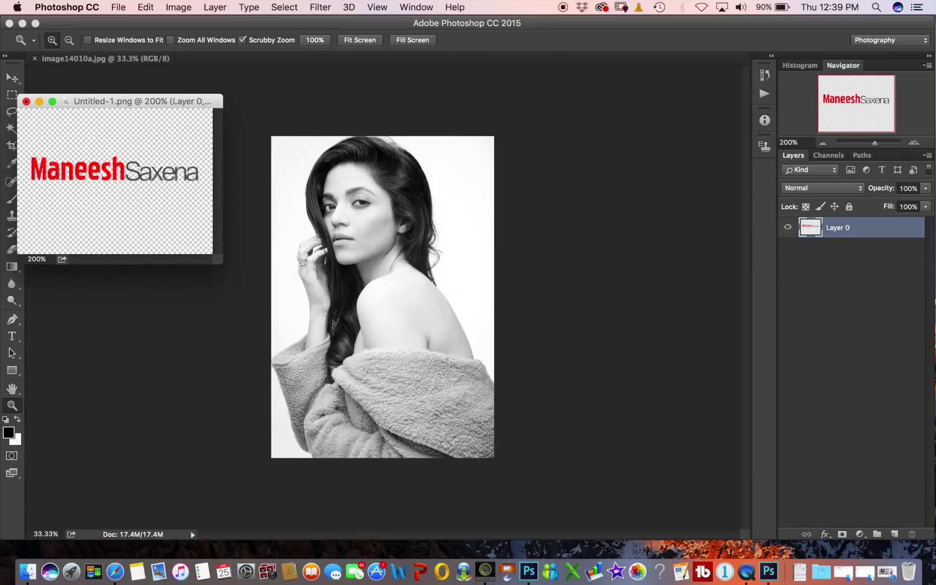
click(283, 7)
click(286, 23)
Step: Drag the signature onto the portrait with the Move tool, creating Layer 1
drag(119, 100, 168, 92)
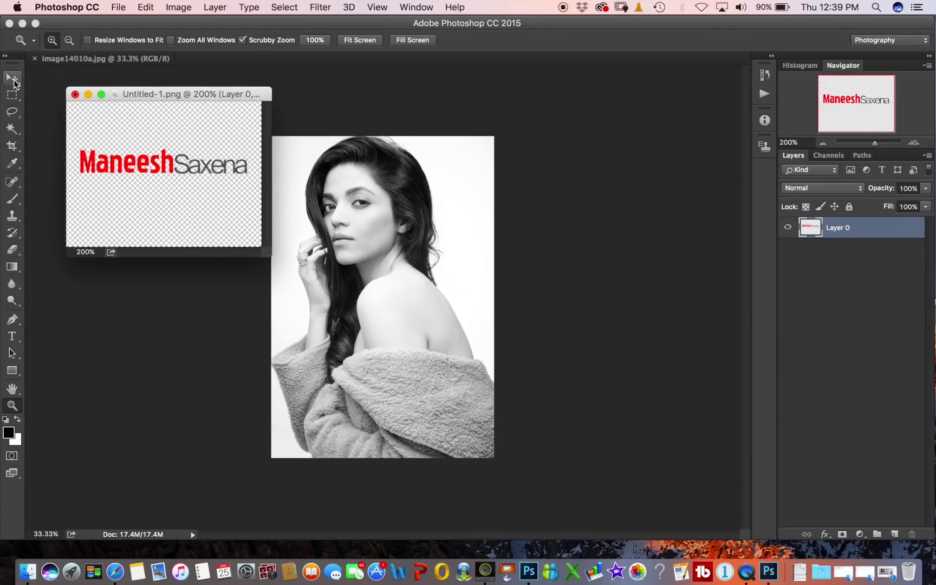
click(12, 79)
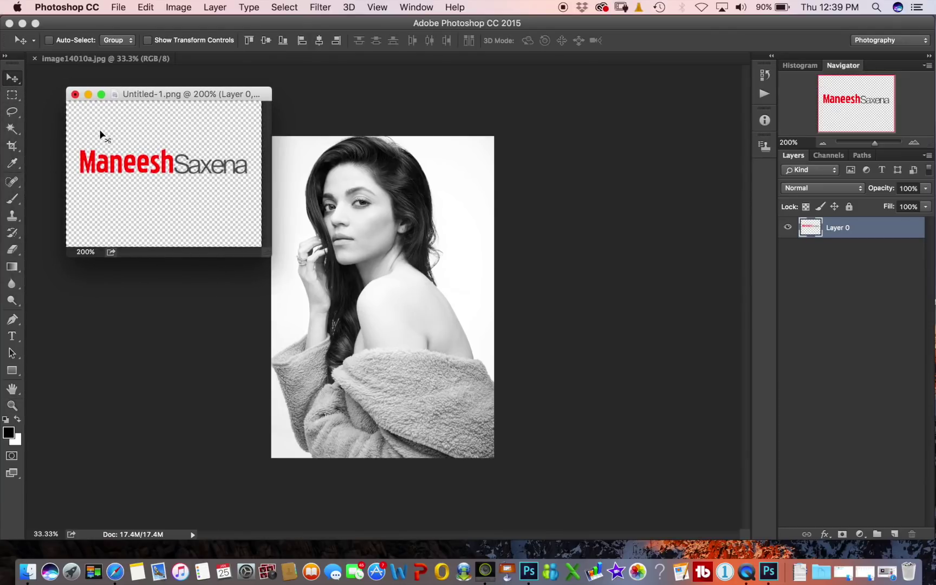
drag(100, 133, 443, 194)
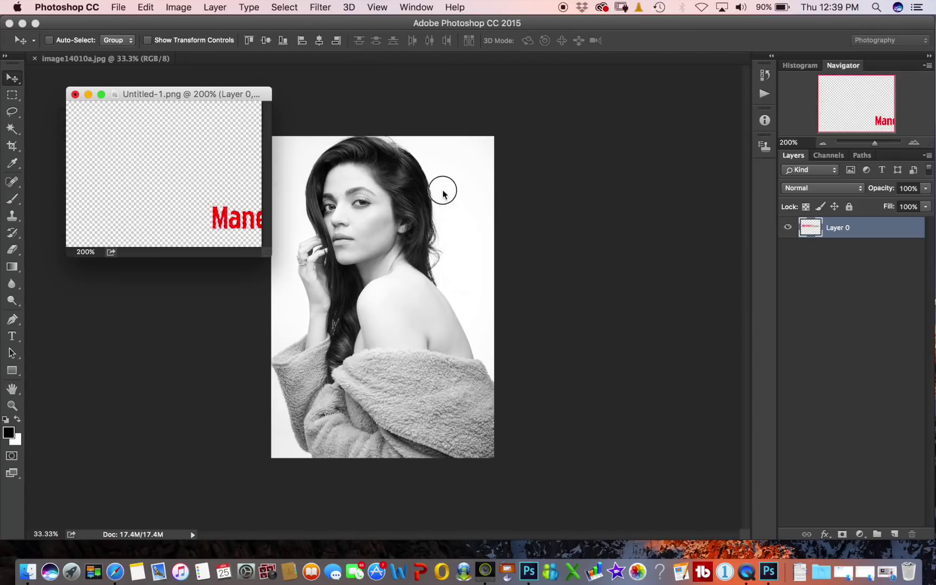
drag(443, 194, 464, 211)
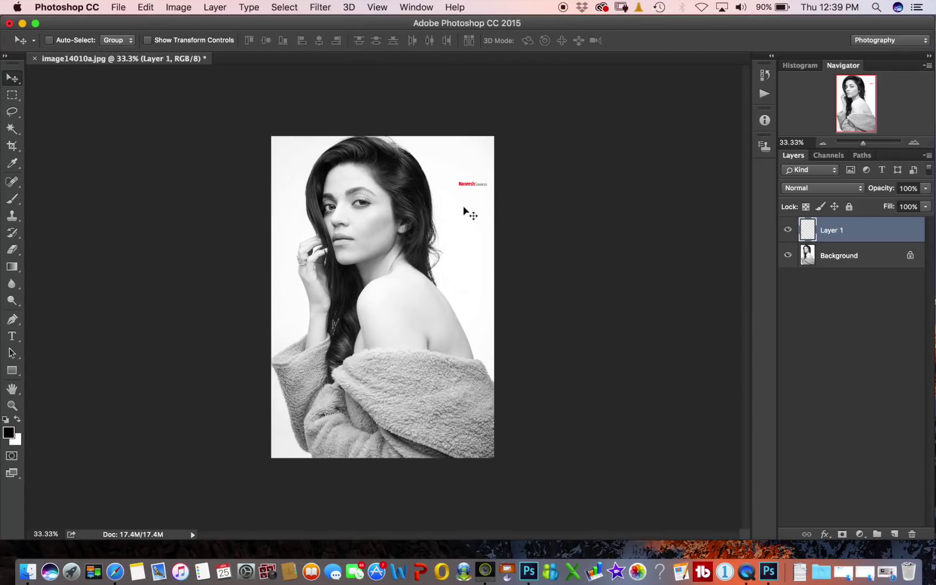
Step: Zoom in and drag the Layer 1 signature tight into the portrait's top-right corner
key(super+plus)
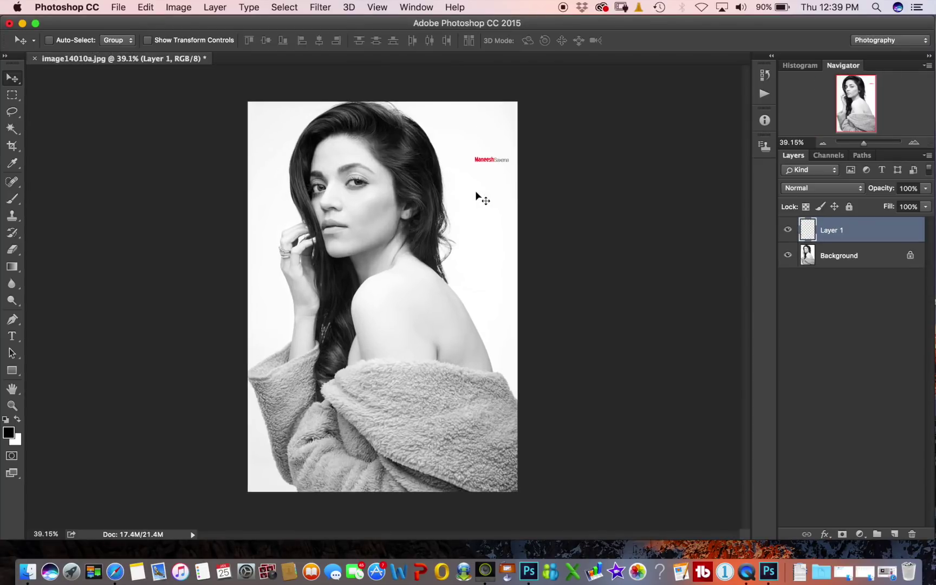
scroll(476, 198, up, 5)
scroll(515, 201, up, 2)
scroll(539, 203, up, 1)
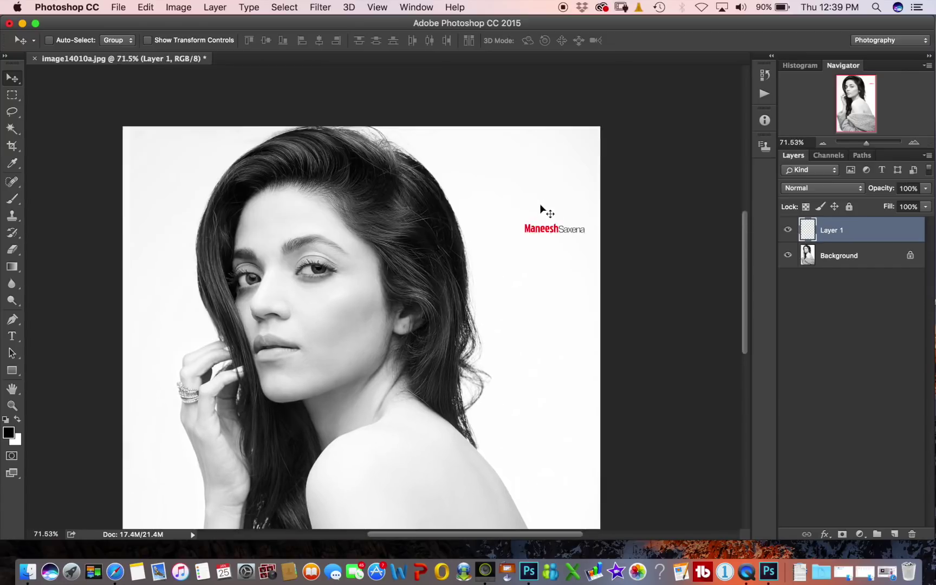
scroll(542, 206, up, 2)
scroll(542, 203, down, 5)
mouse_move(539, 190)
mouse_down()
mouse_move(523, 154)
mouse_move(532, 109)
mouse_up()
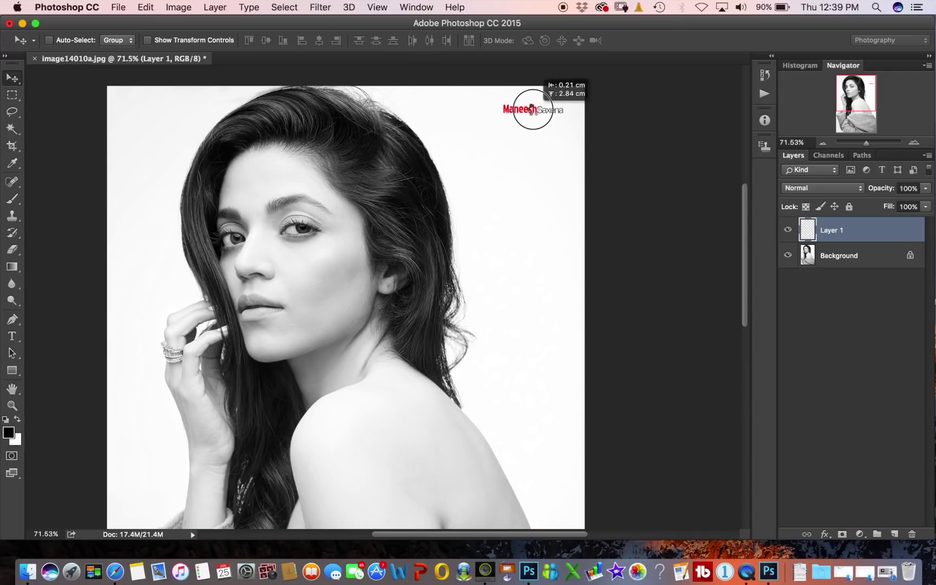
drag(532, 109, 529, 114)
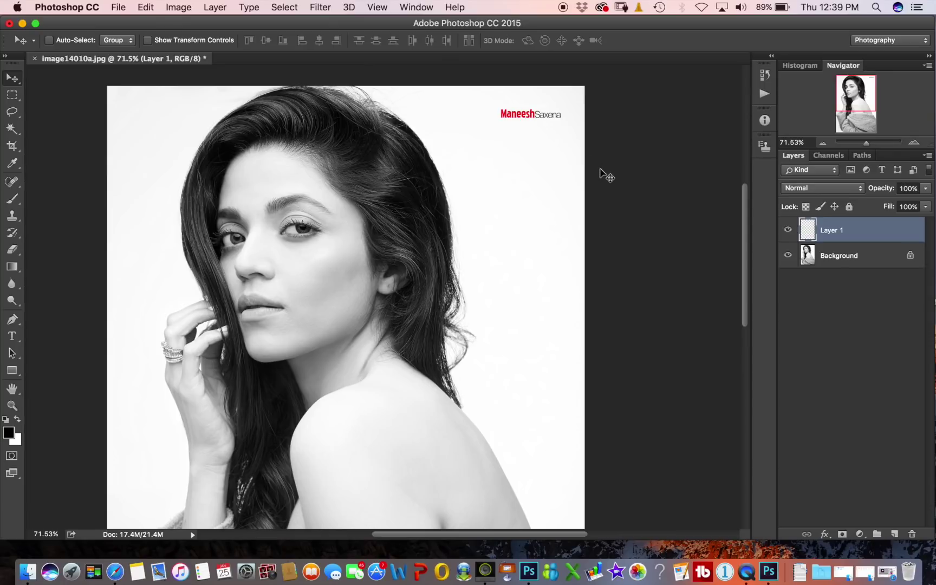
Step: Zoom back out to view the whole watermarked portrait
scroll(598, 174, down, 2)
scroll(593, 175, down, 2)
scroll(588, 176, down, 1)
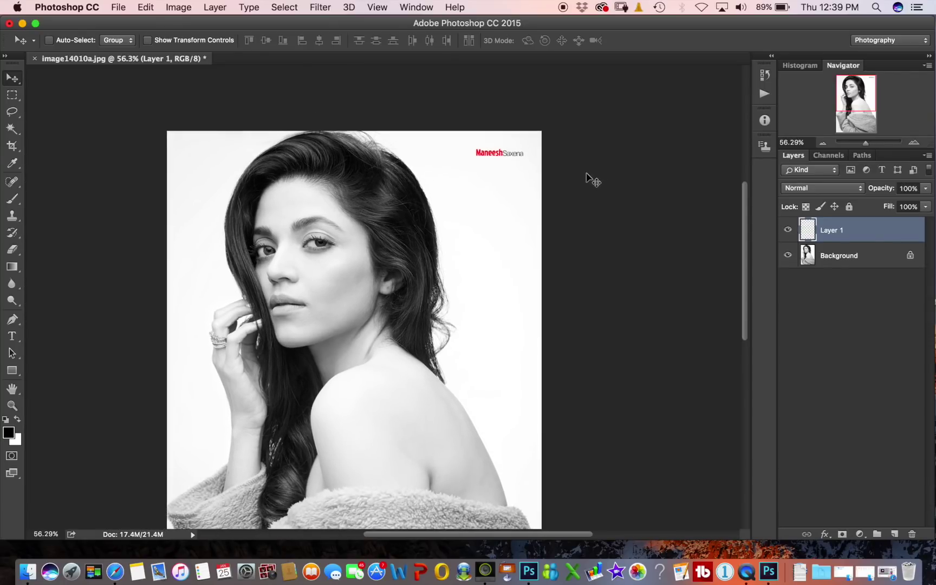
scroll(590, 180, down, 2)
scroll(588, 180, down, 1)
scroll(582, 162, down, 1)
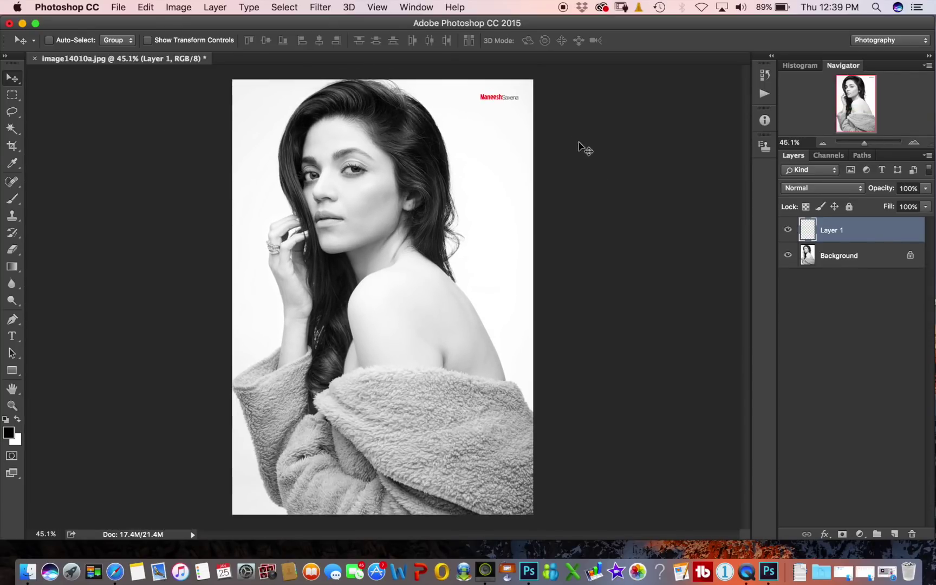